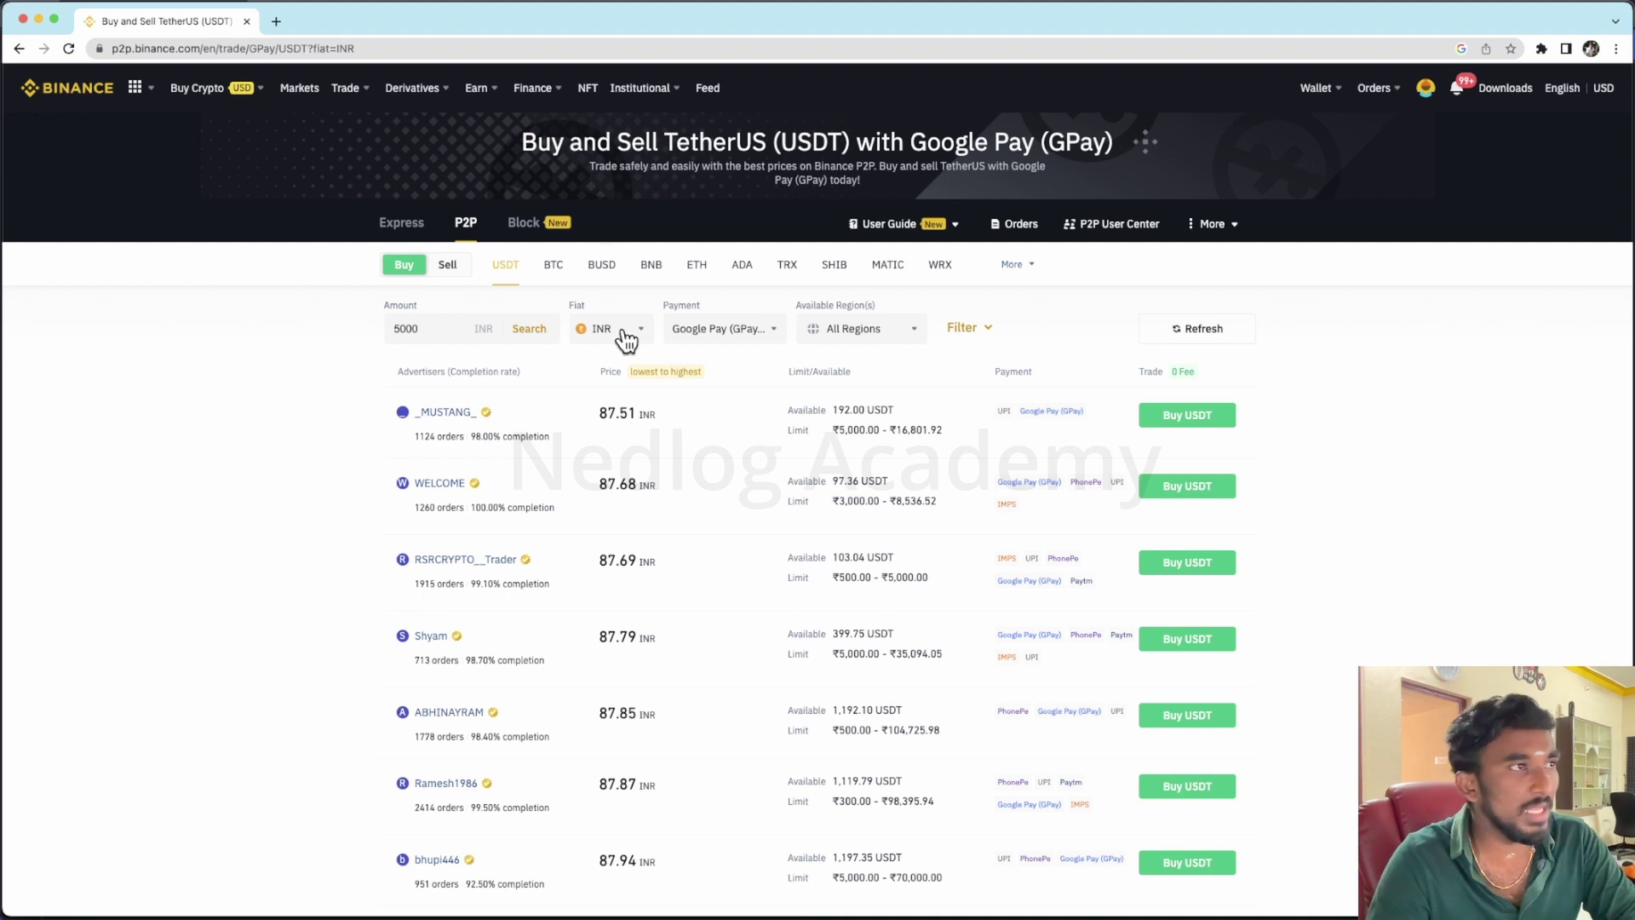
# Step: Filter the 5000 INR USDT buy listings to UPI offers only, topped by 87.47 INR
pyautogui.click(739, 339)
pyautogui.scroll(-10, 726, 435)
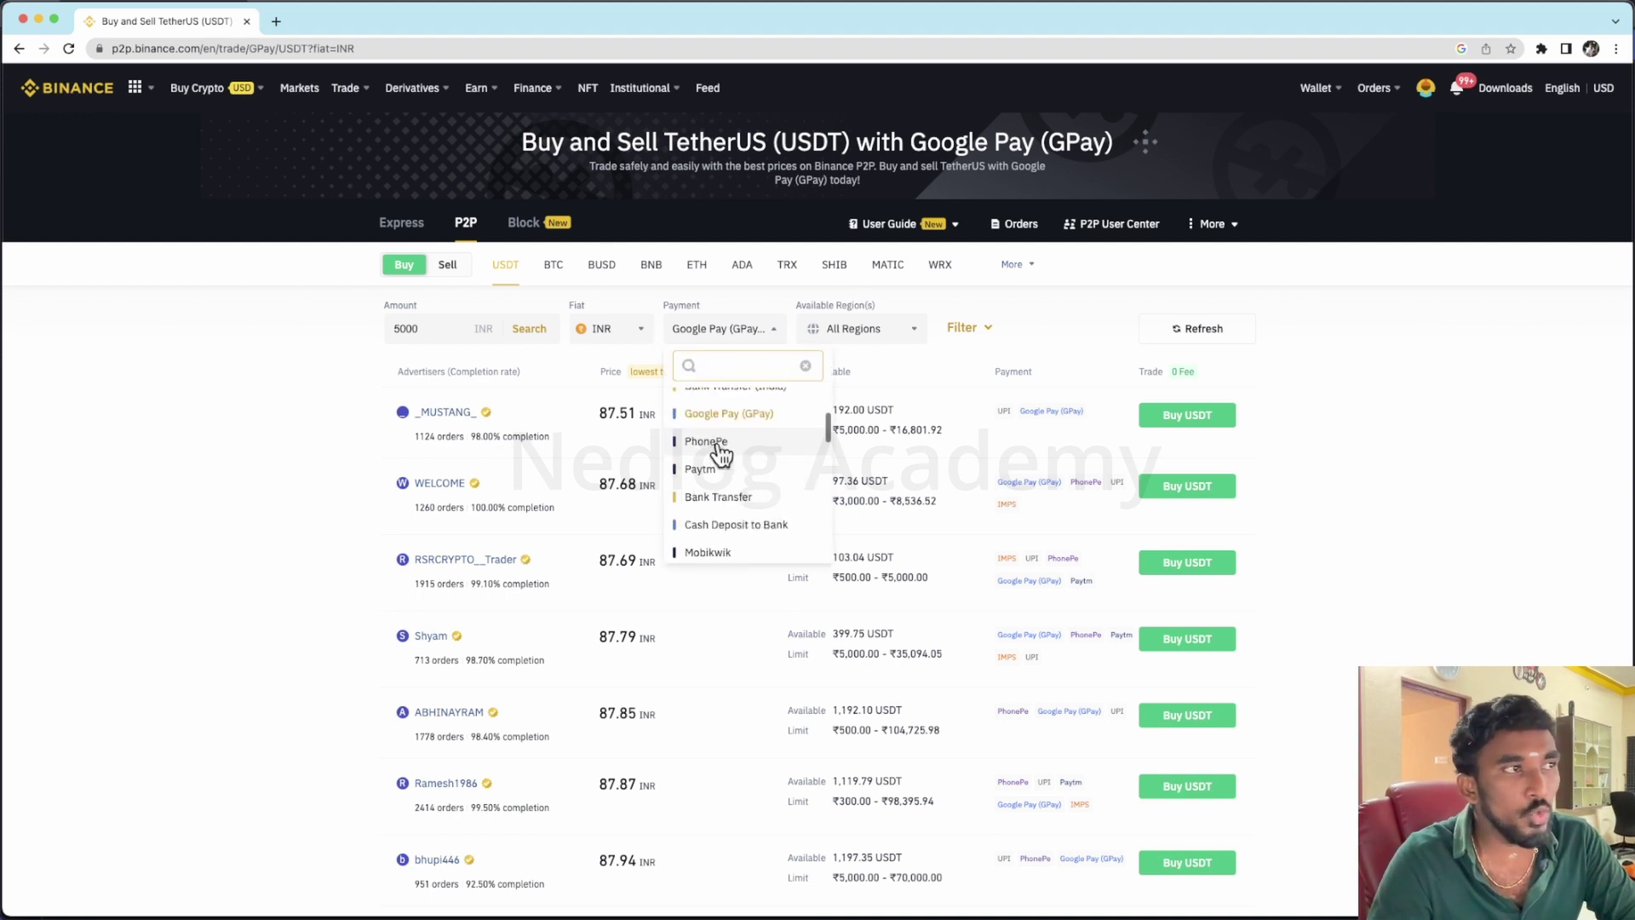
pyautogui.scroll(10, 722, 455)
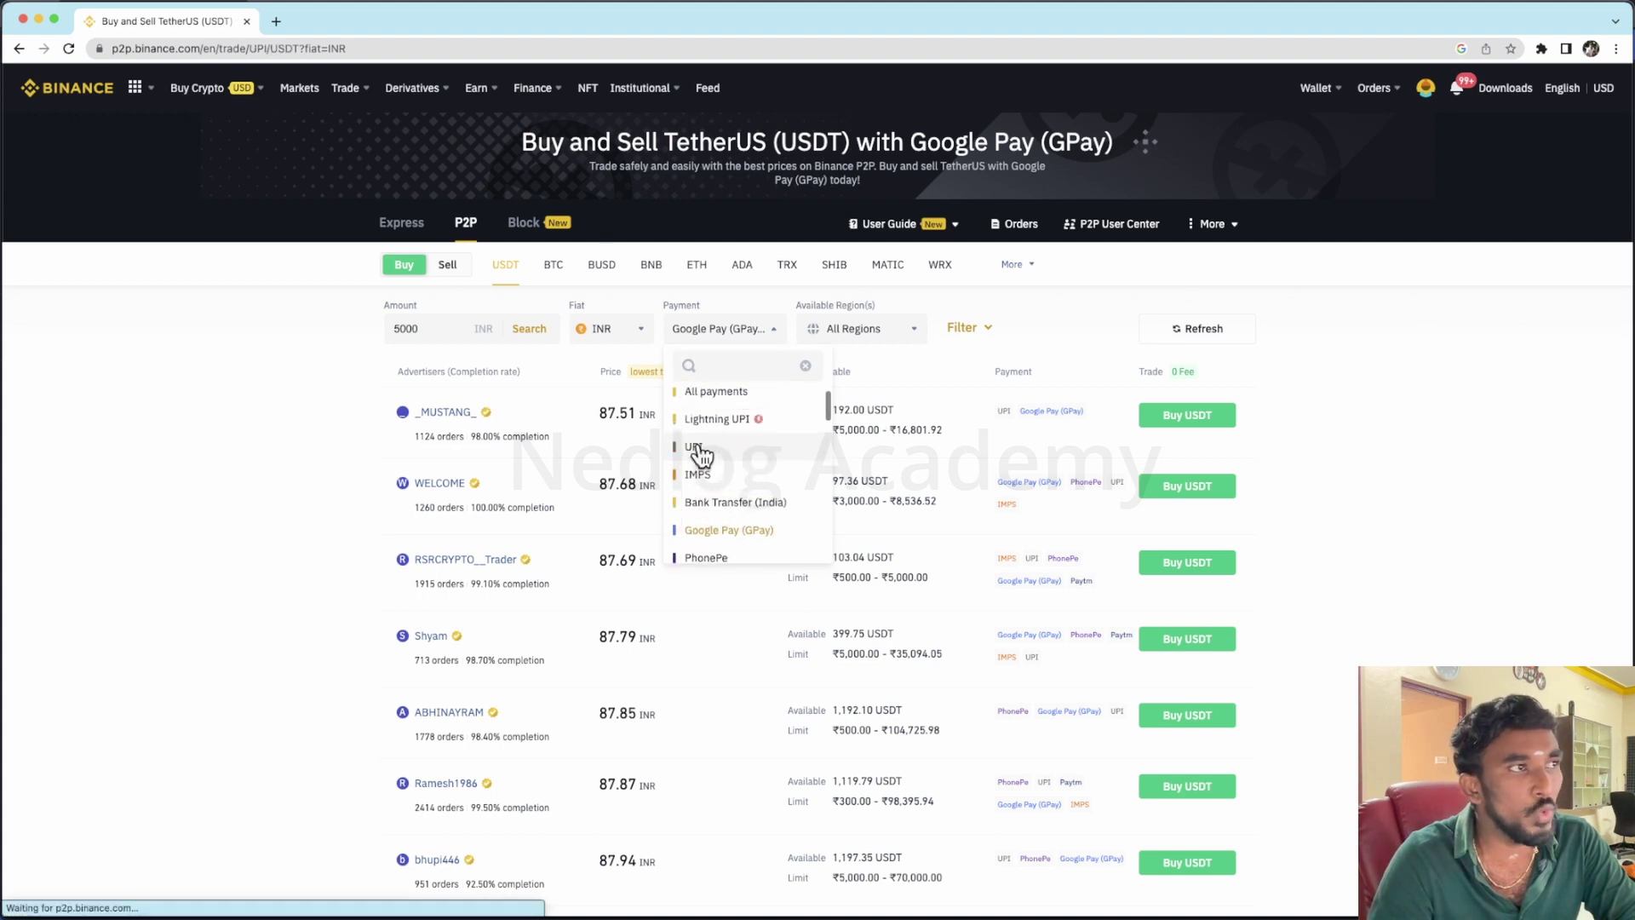
pyautogui.click(714, 449)
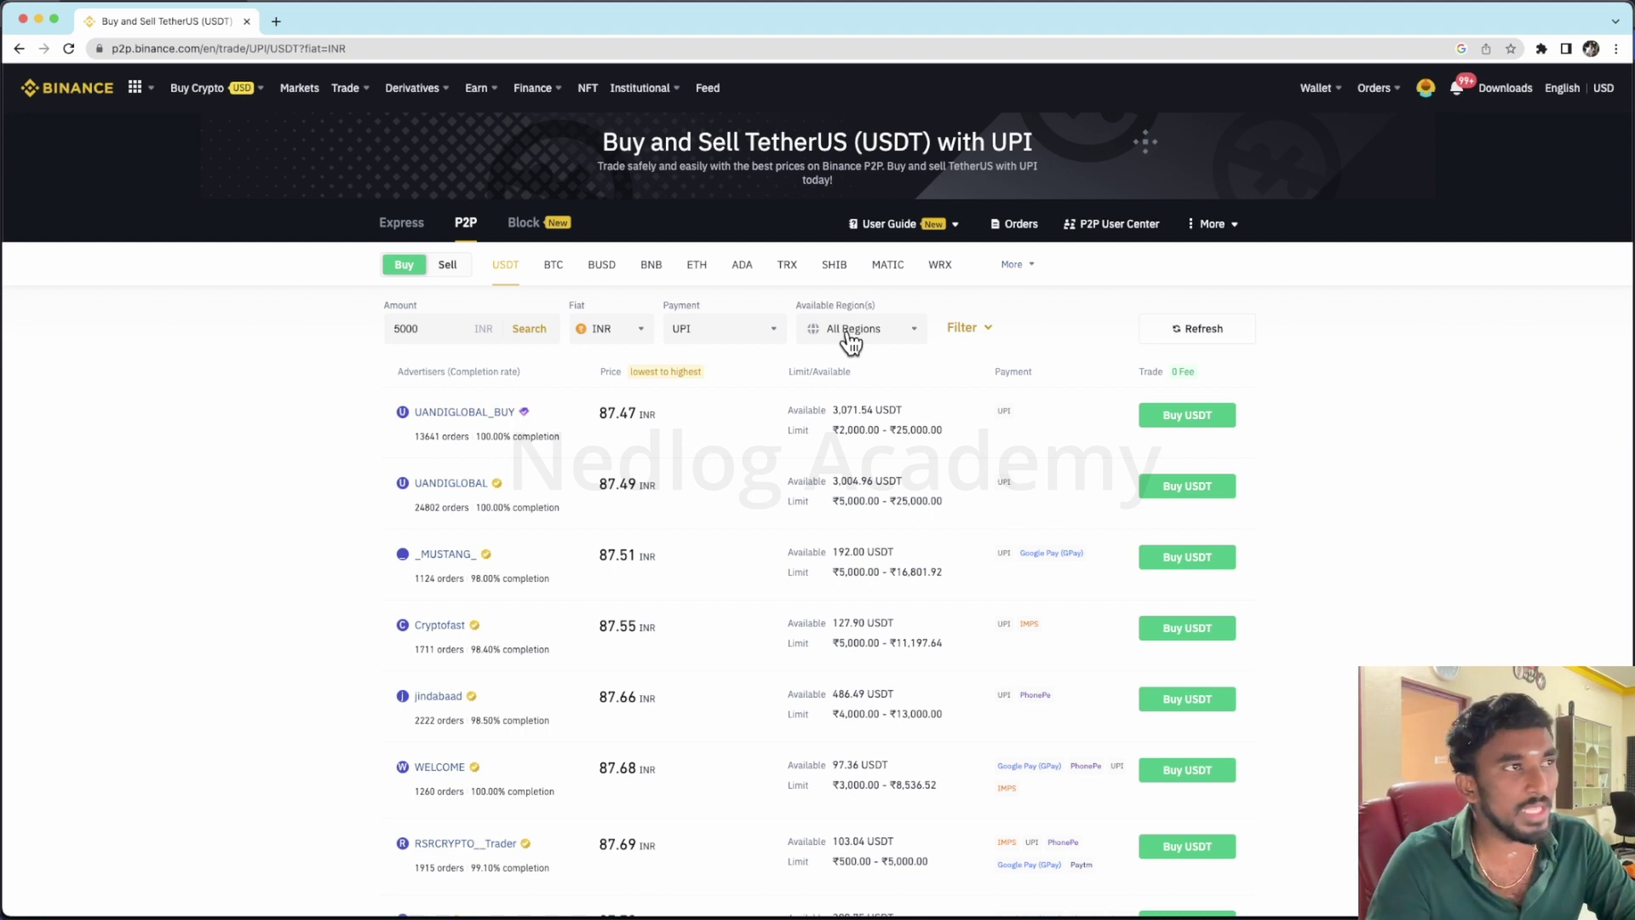
pyautogui.click(980, 332)
pyautogui.click(1028, 335)
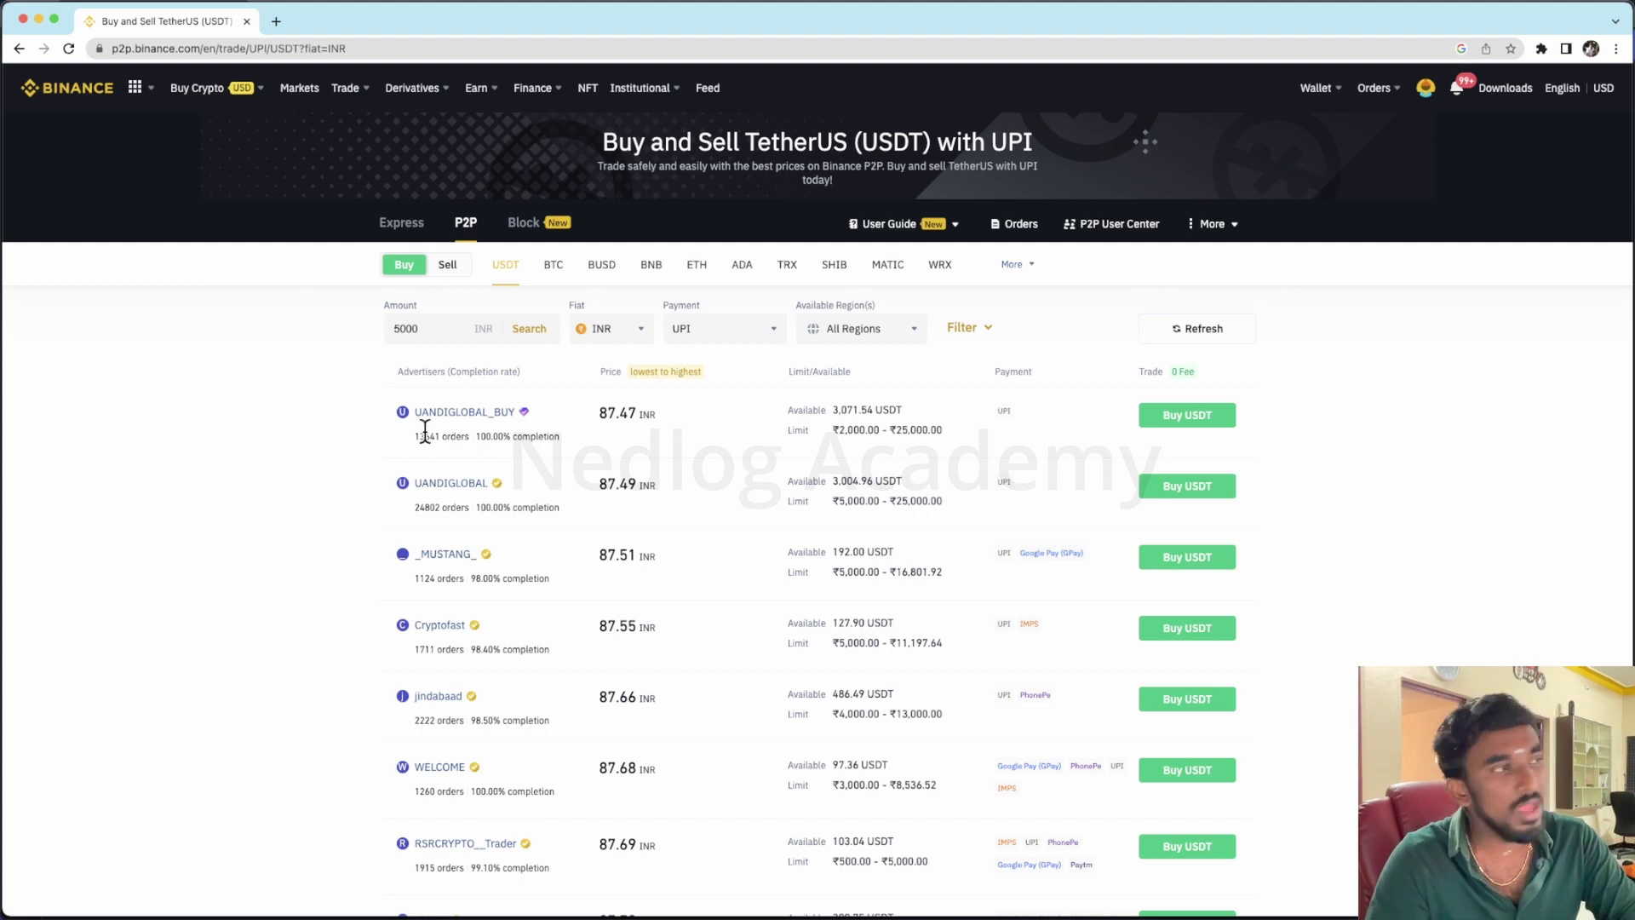
pyautogui.moveTo(525, 413)
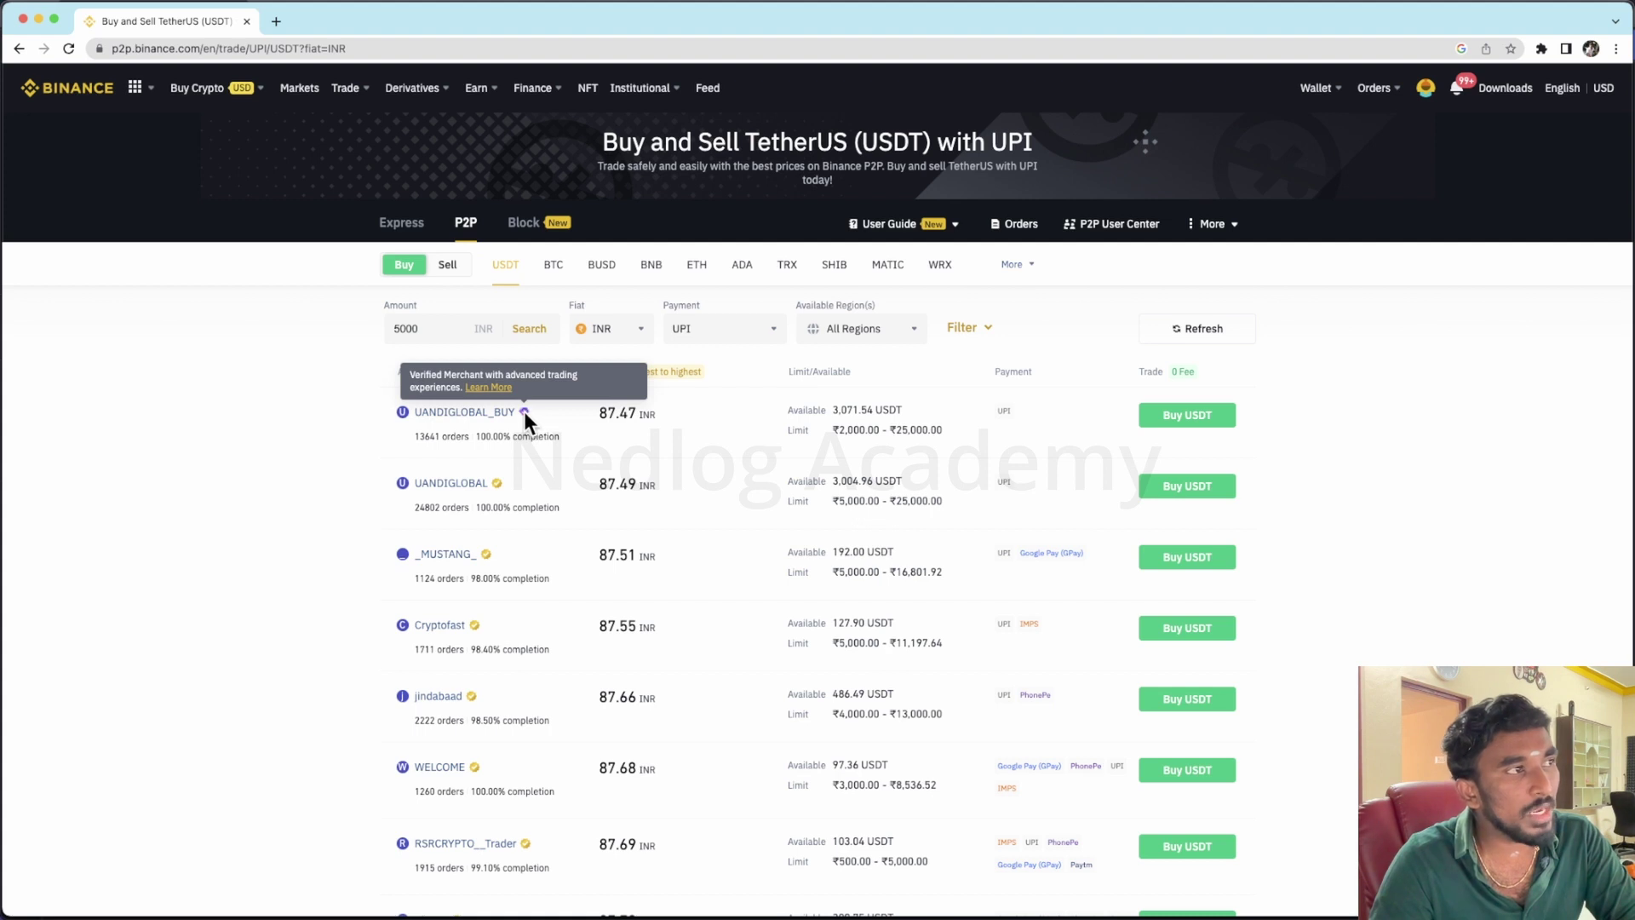
pyautogui.scroll(-1, 521, 412)
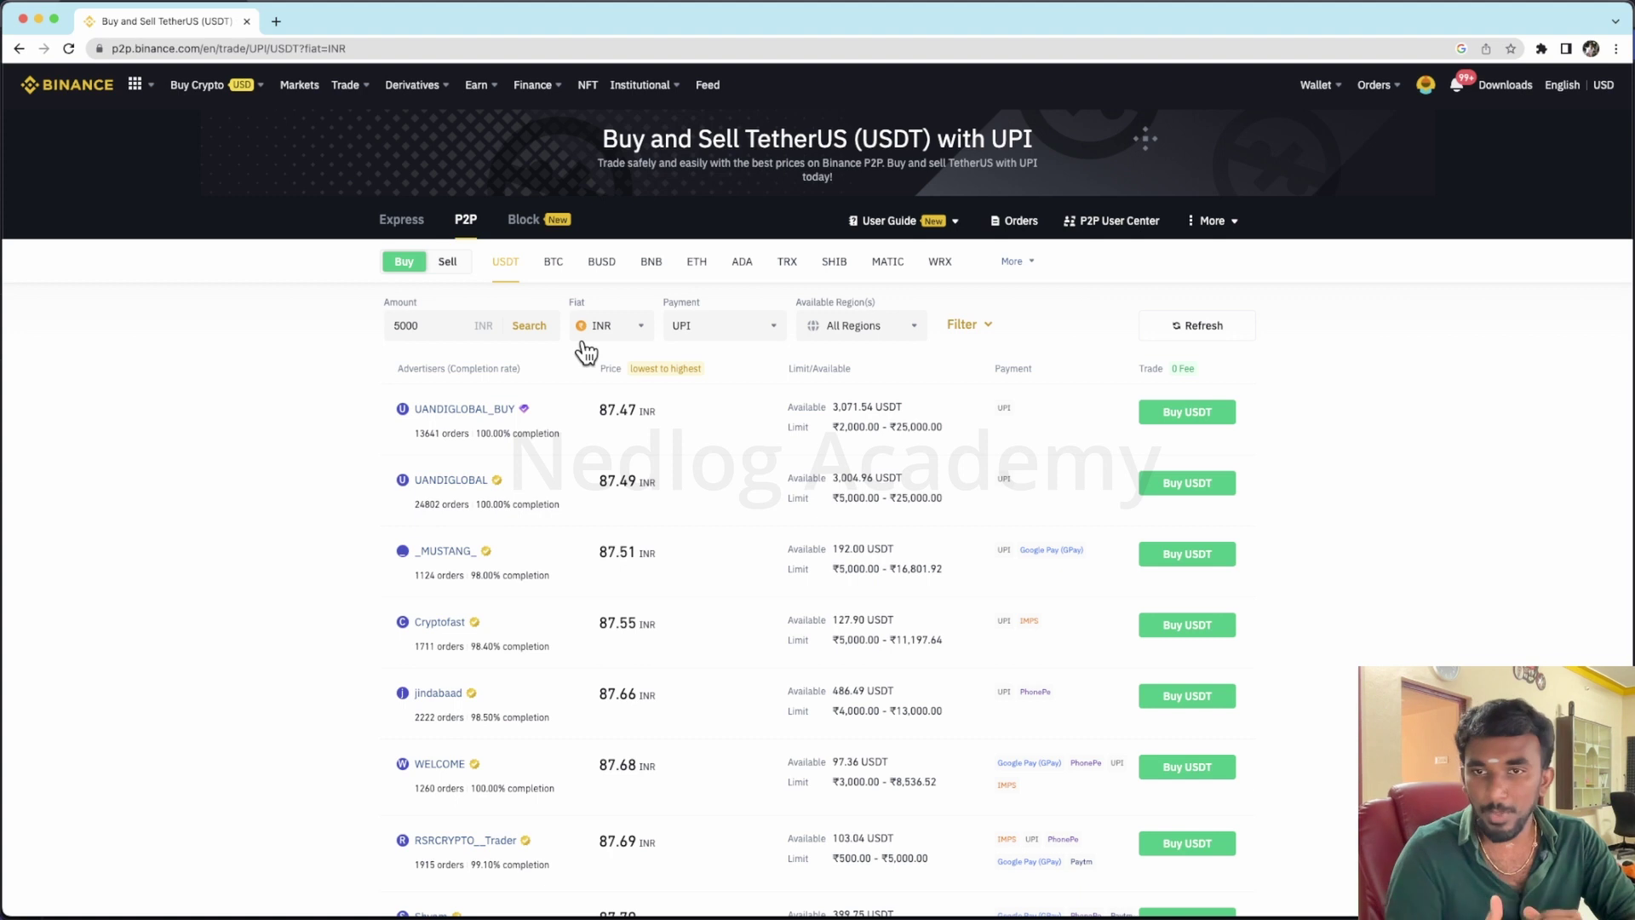
# Step: Start buying from the top 87.47 INR offer, paying 24,000 INR for 274.37 USDT
pyautogui.click(1184, 416)
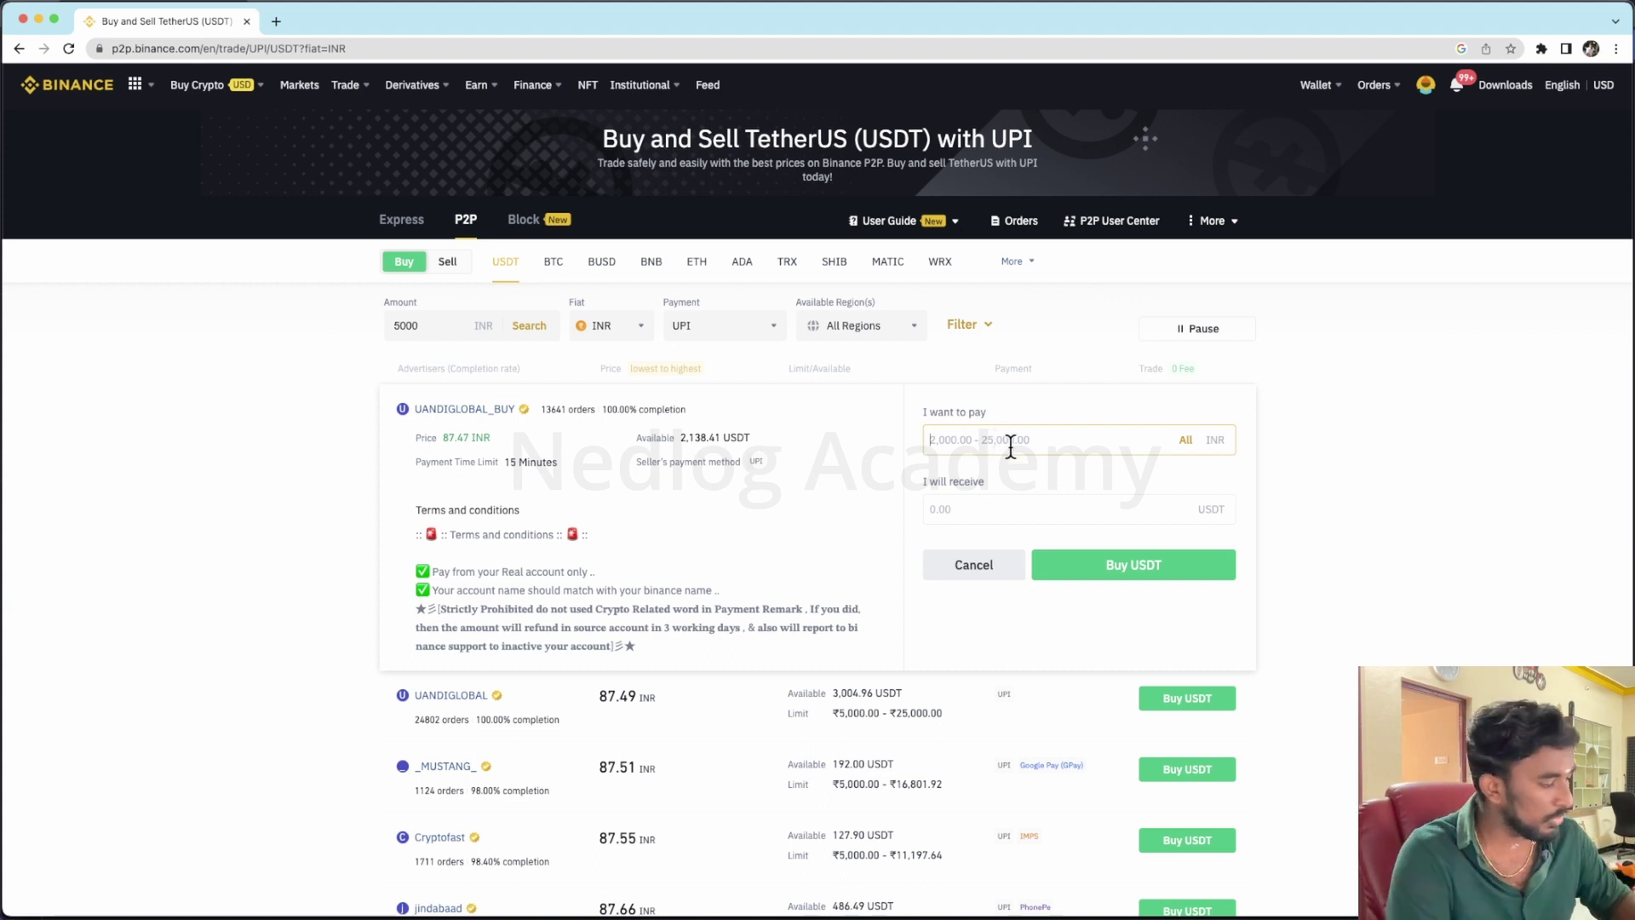
pyautogui.click(1011, 445)
pyautogui.write('50000')
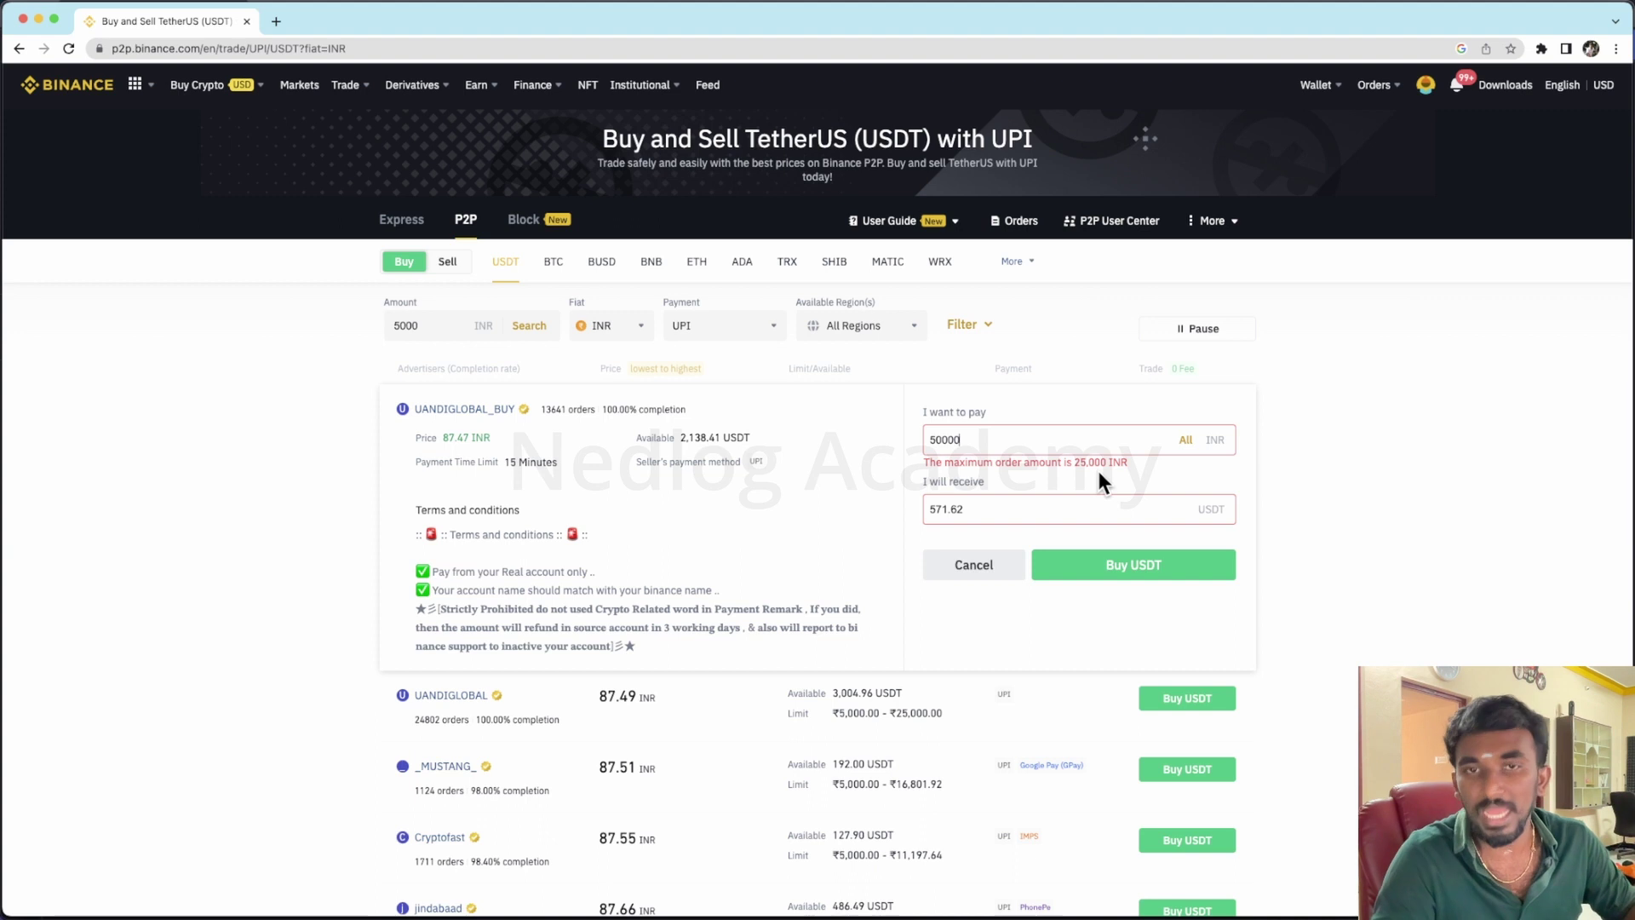
pyautogui.doubleClick(990, 439)
pyautogui.write('24000')
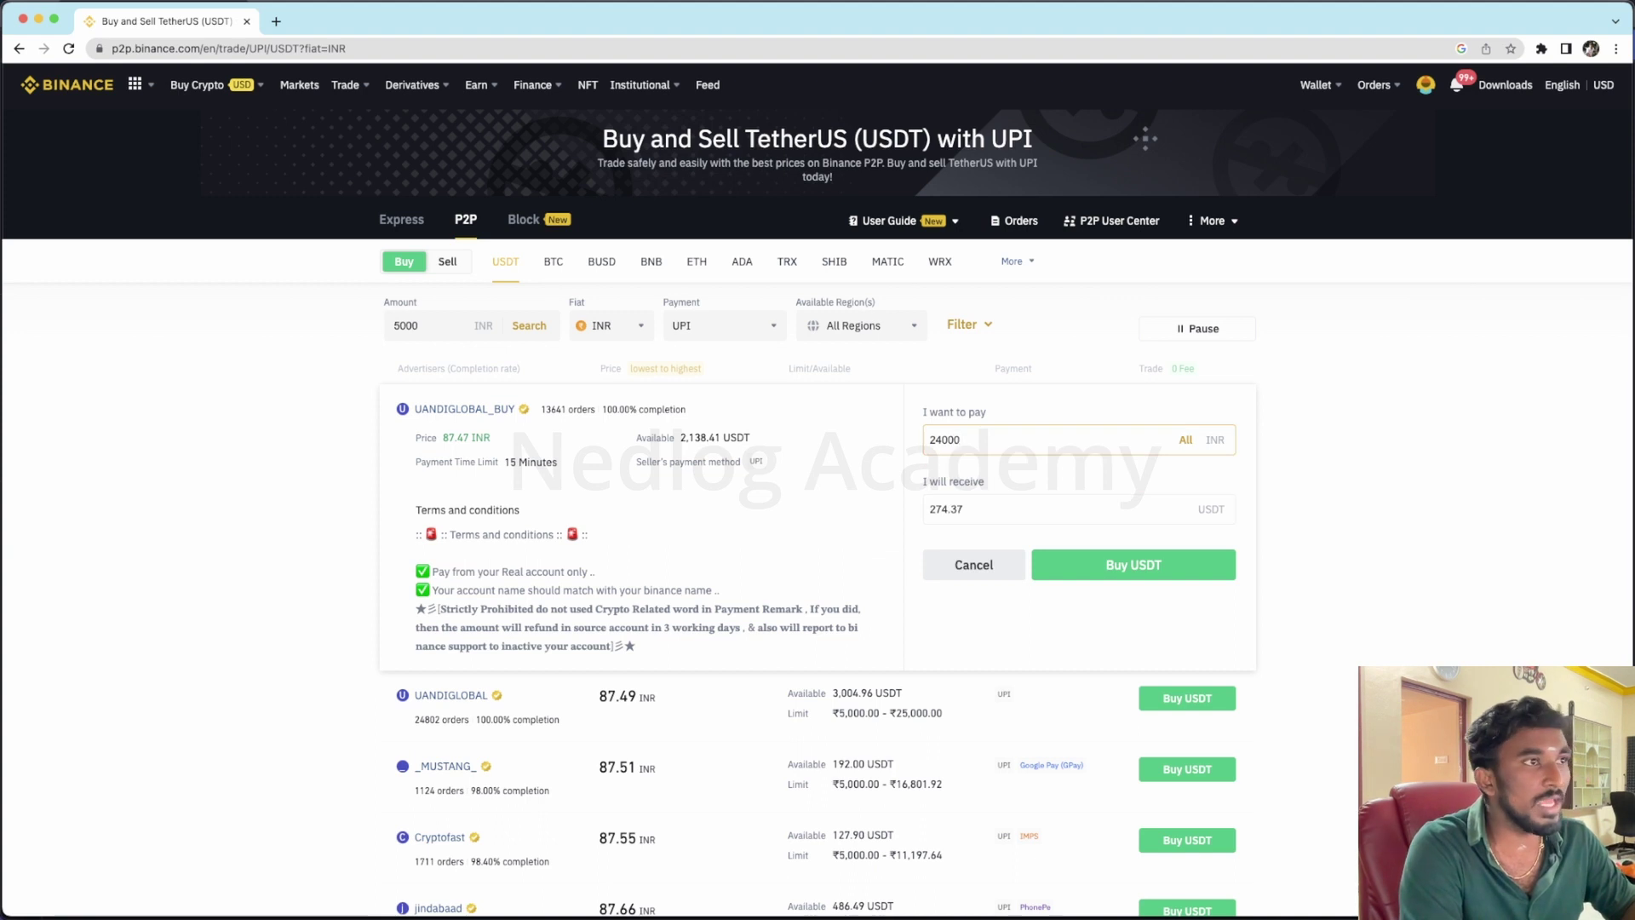
pyautogui.click(1040, 404)
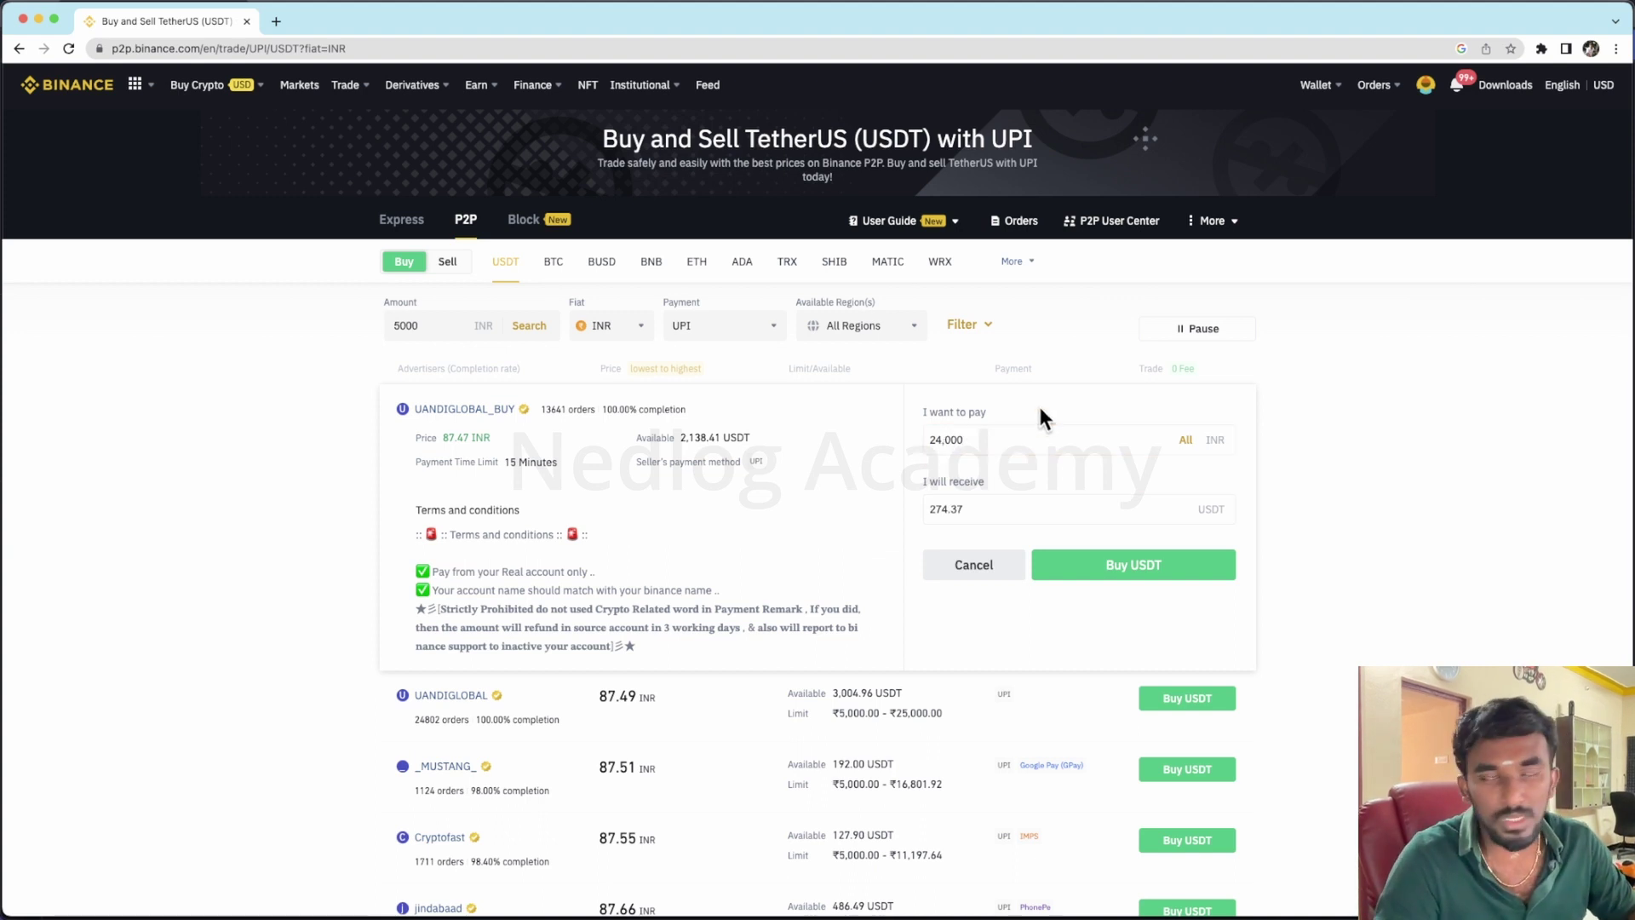
pyautogui.click(1071, 508)
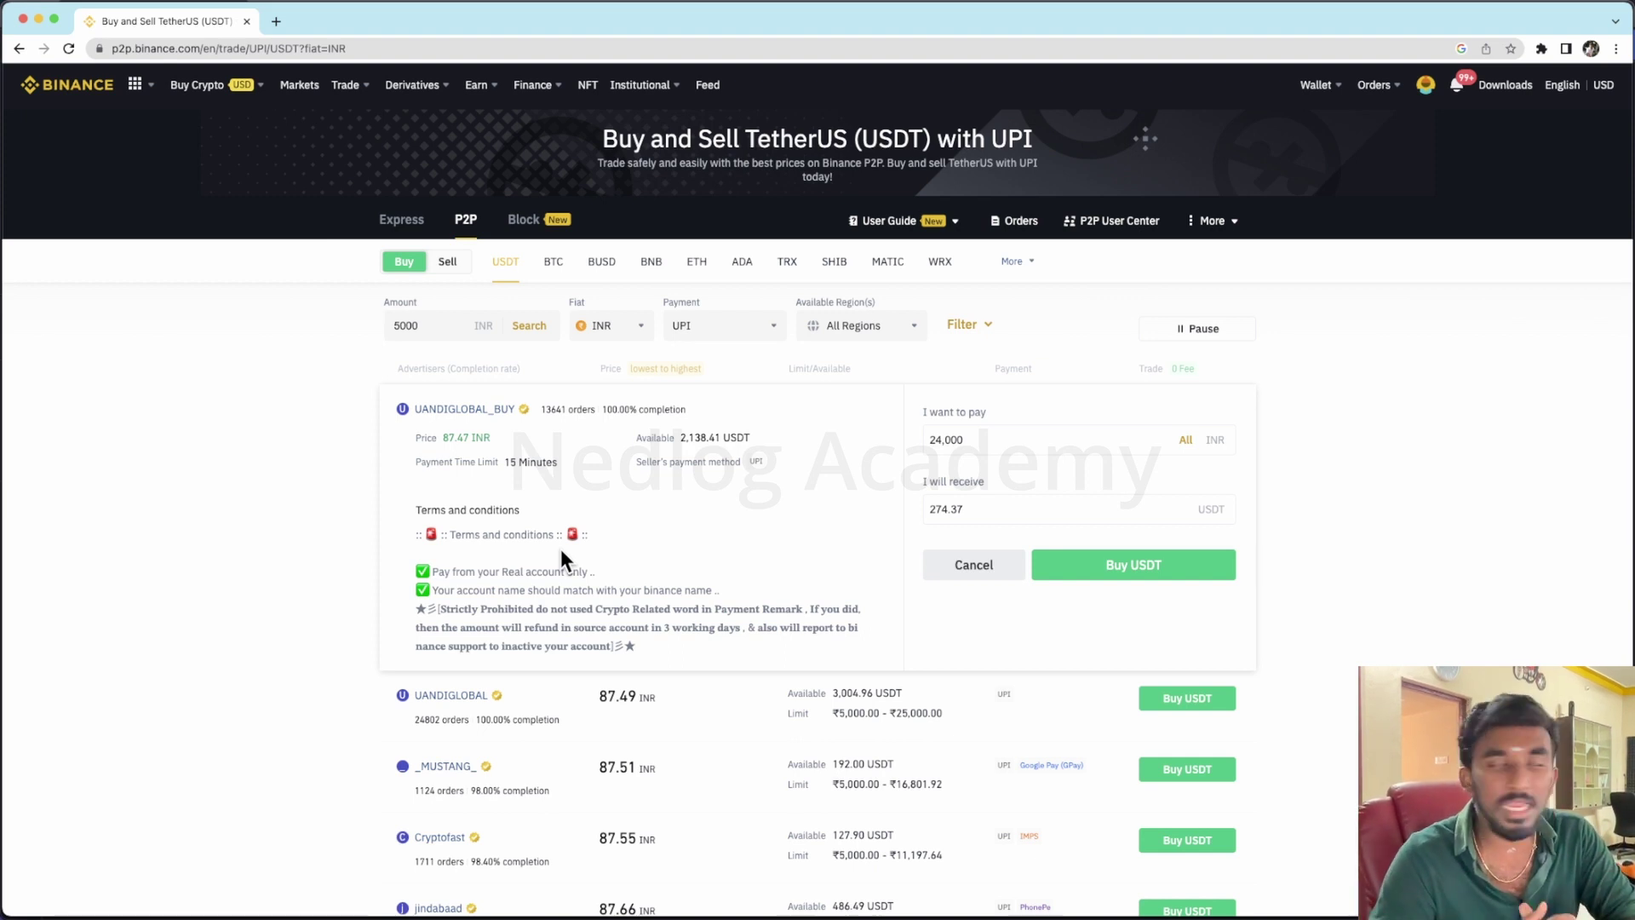
# Step: Place the 274.37 USDT buy order for ₹24,000 and focus the seller chat box
pyautogui.click(1131, 565)
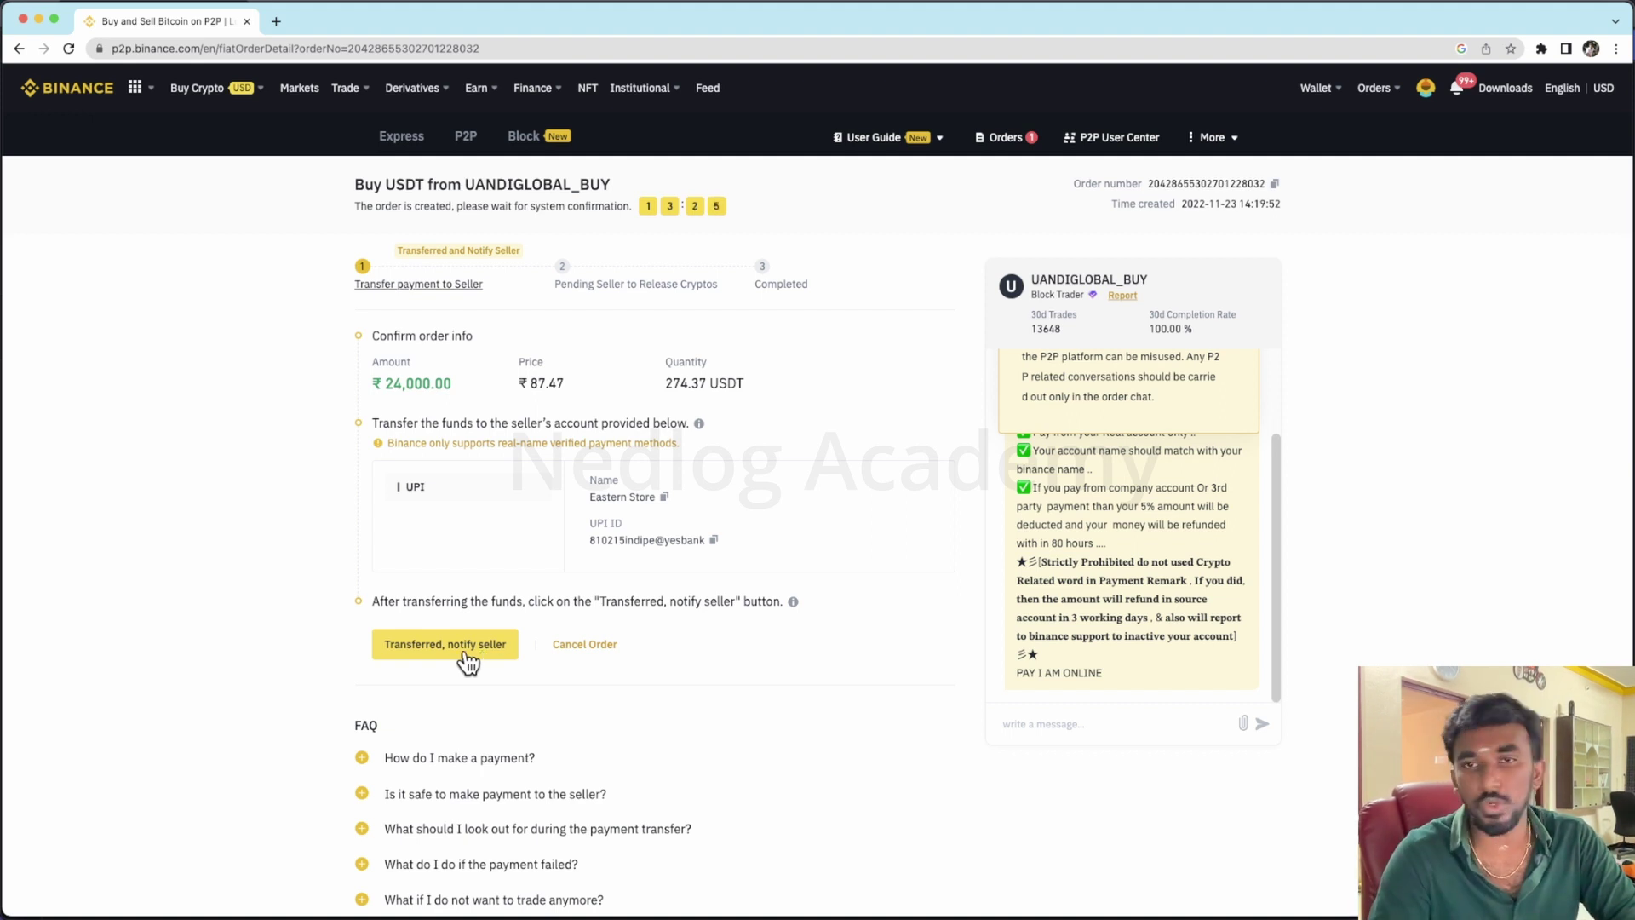
pyautogui.click(1089, 720)
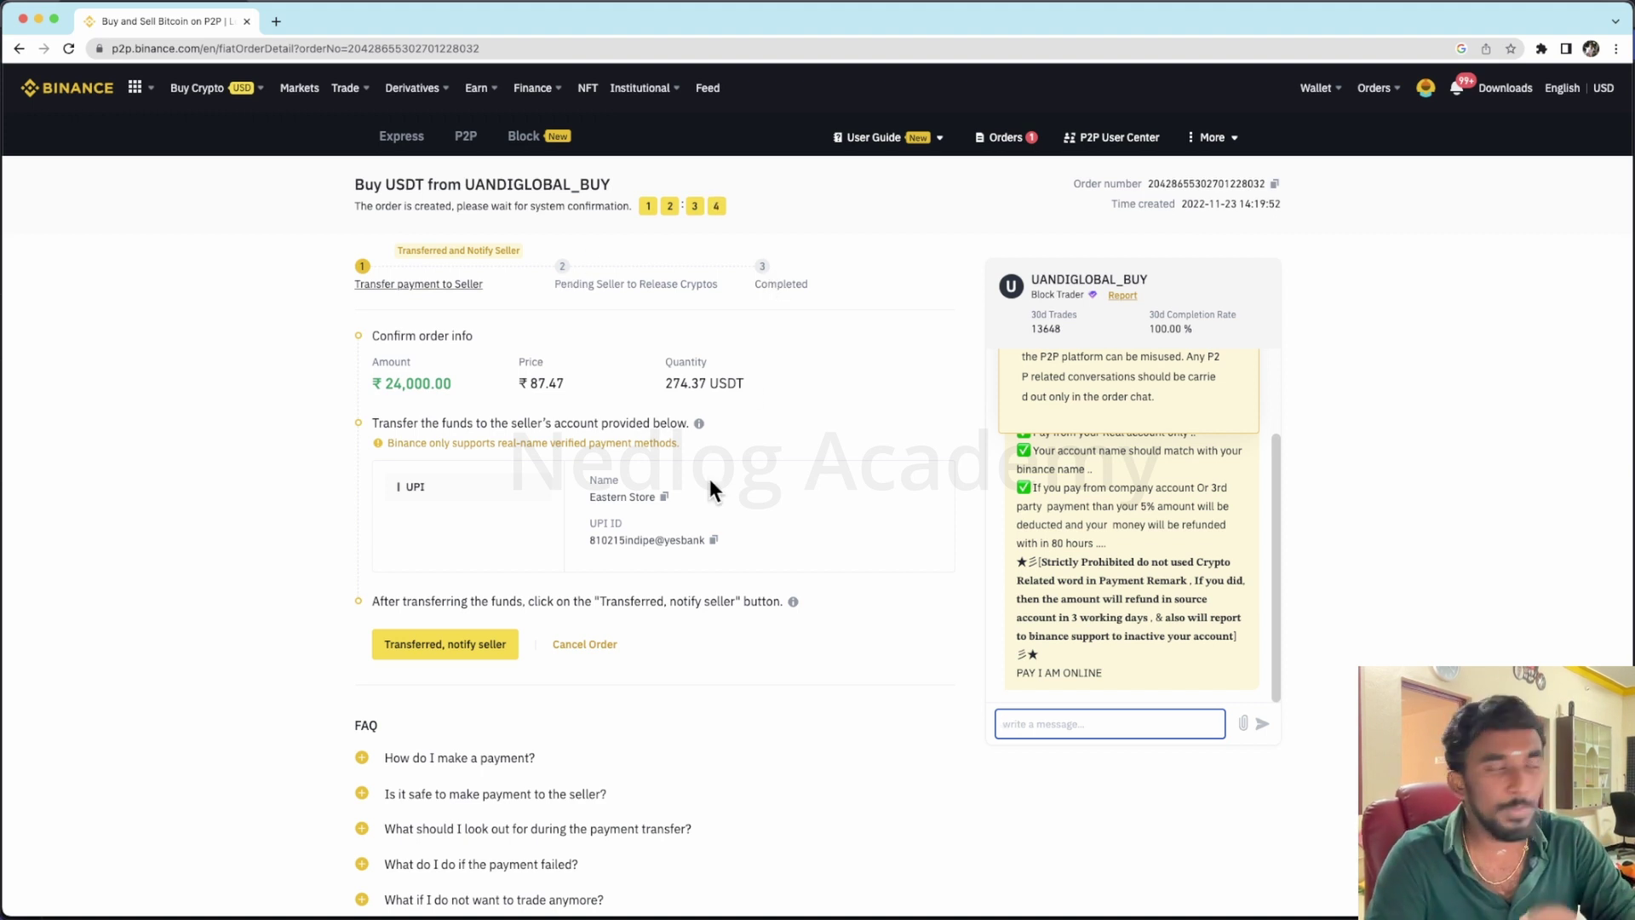
# Step: Cancel the 274.37 USDT order under Other reasons ('wfw') and return to the P2P listings
pyautogui.click(585, 646)
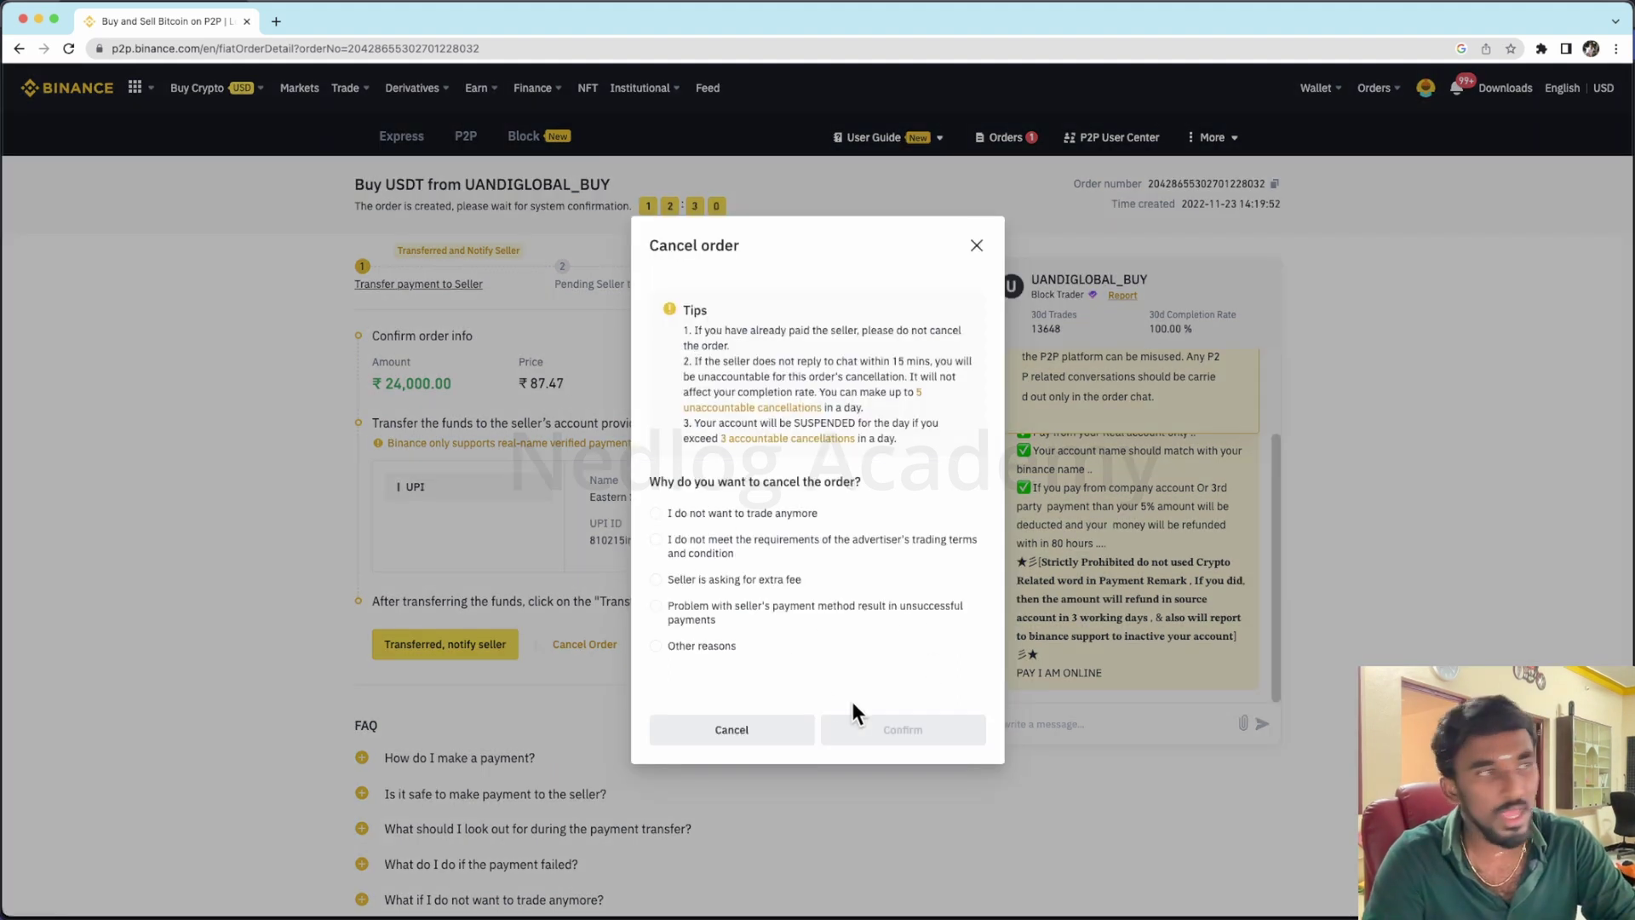
pyautogui.click(669, 652)
pyautogui.click(704, 670)
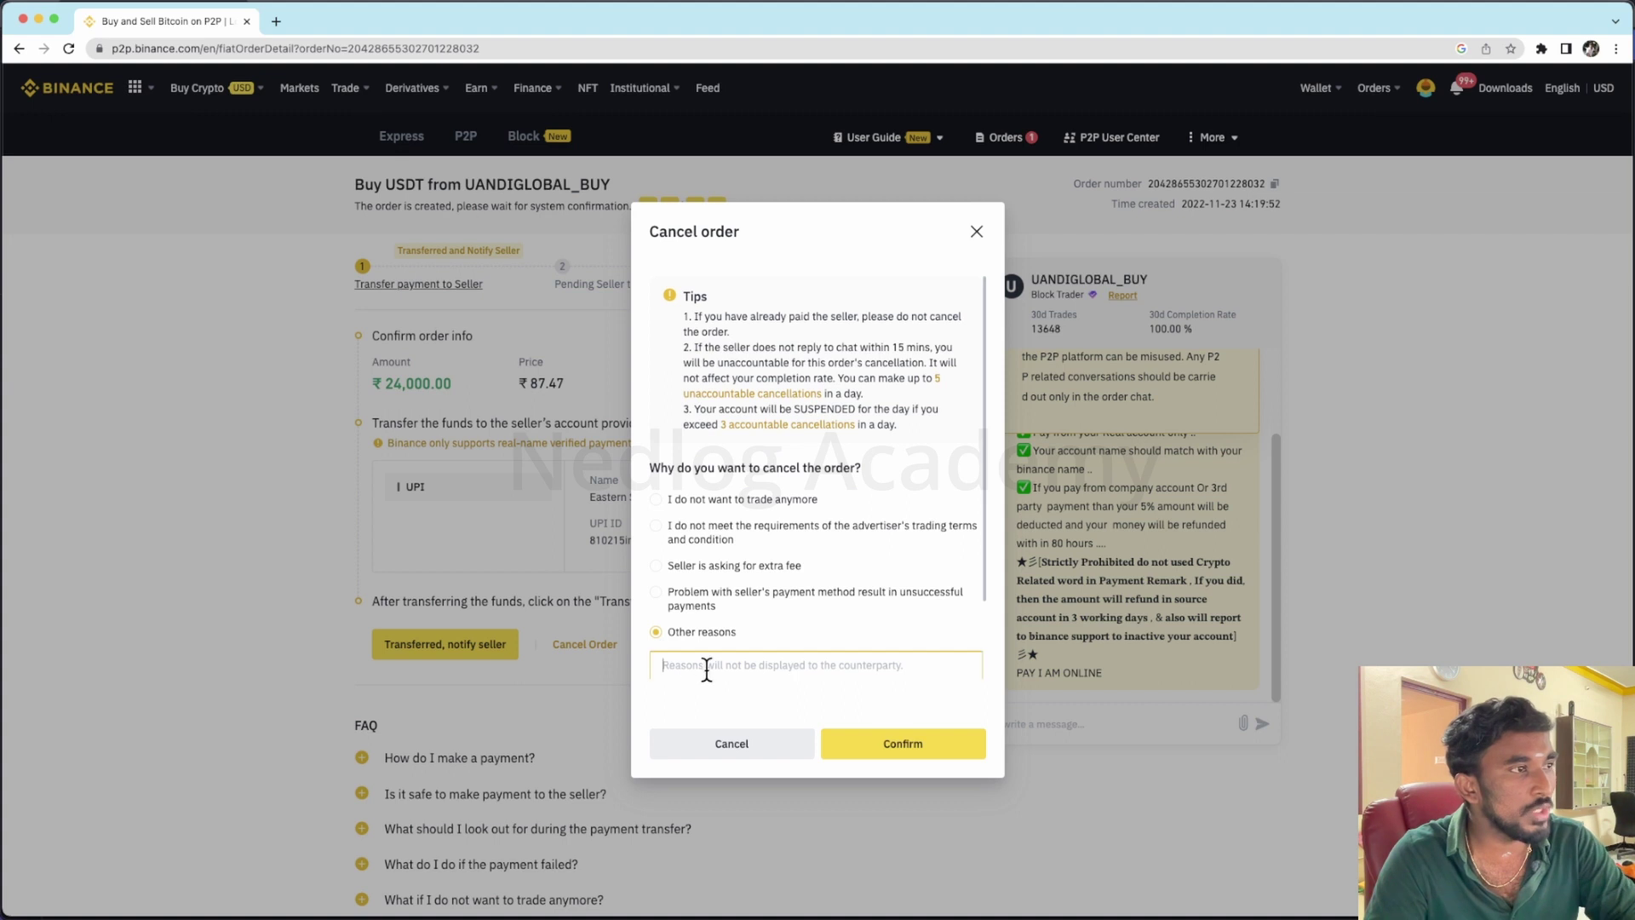
pyautogui.write('wfw')
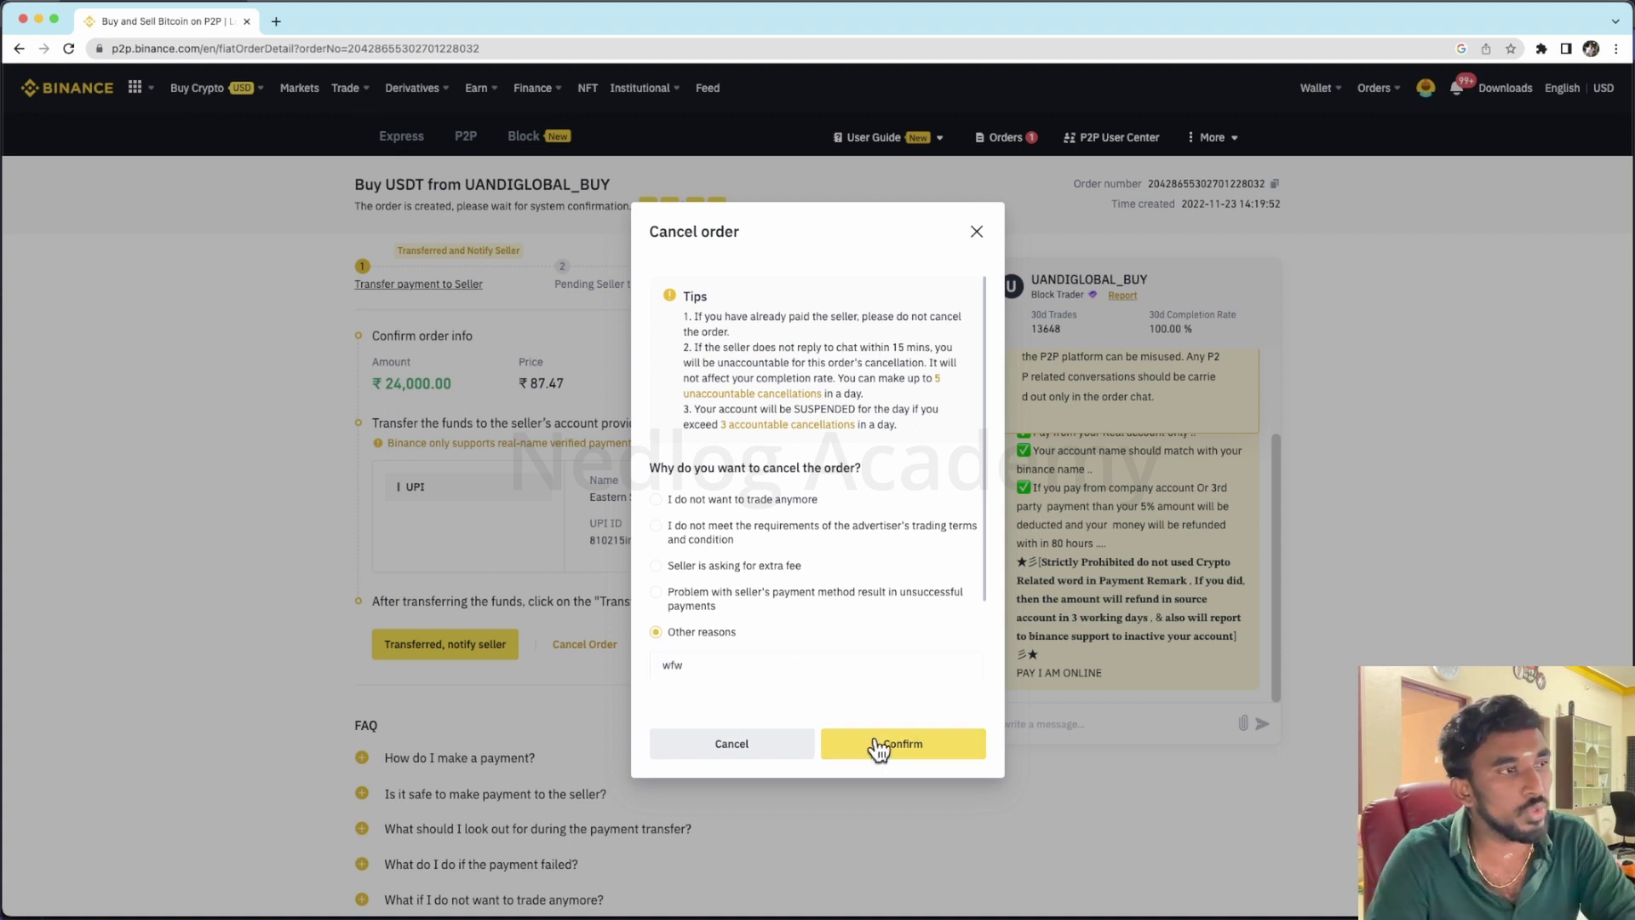
pyautogui.click(873, 746)
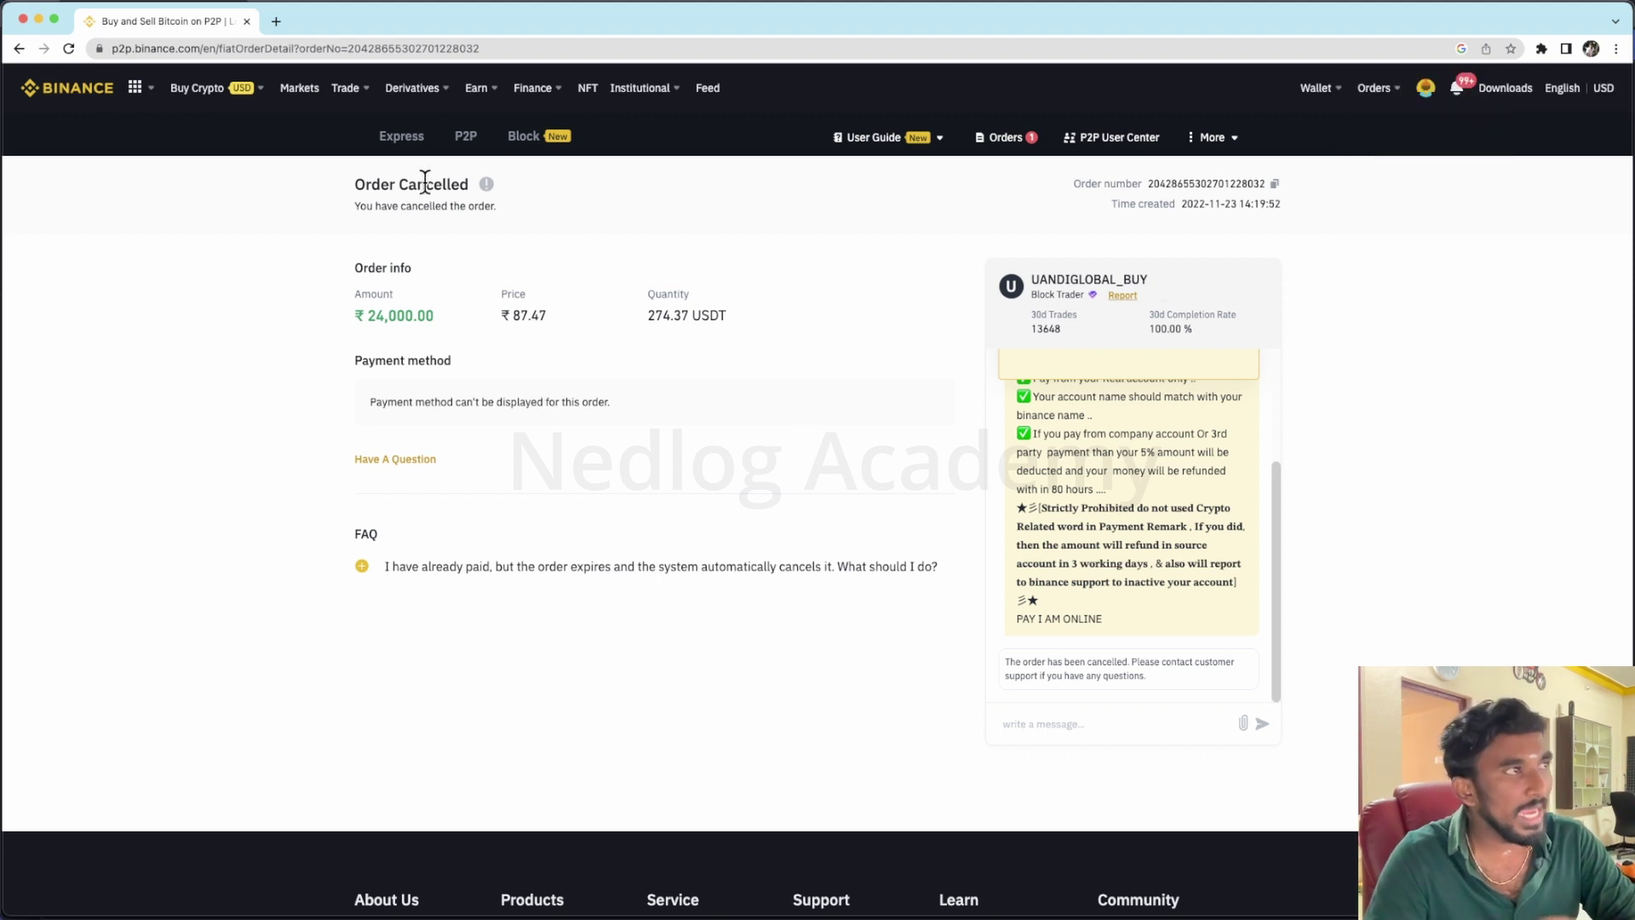
pyautogui.click(470, 143)
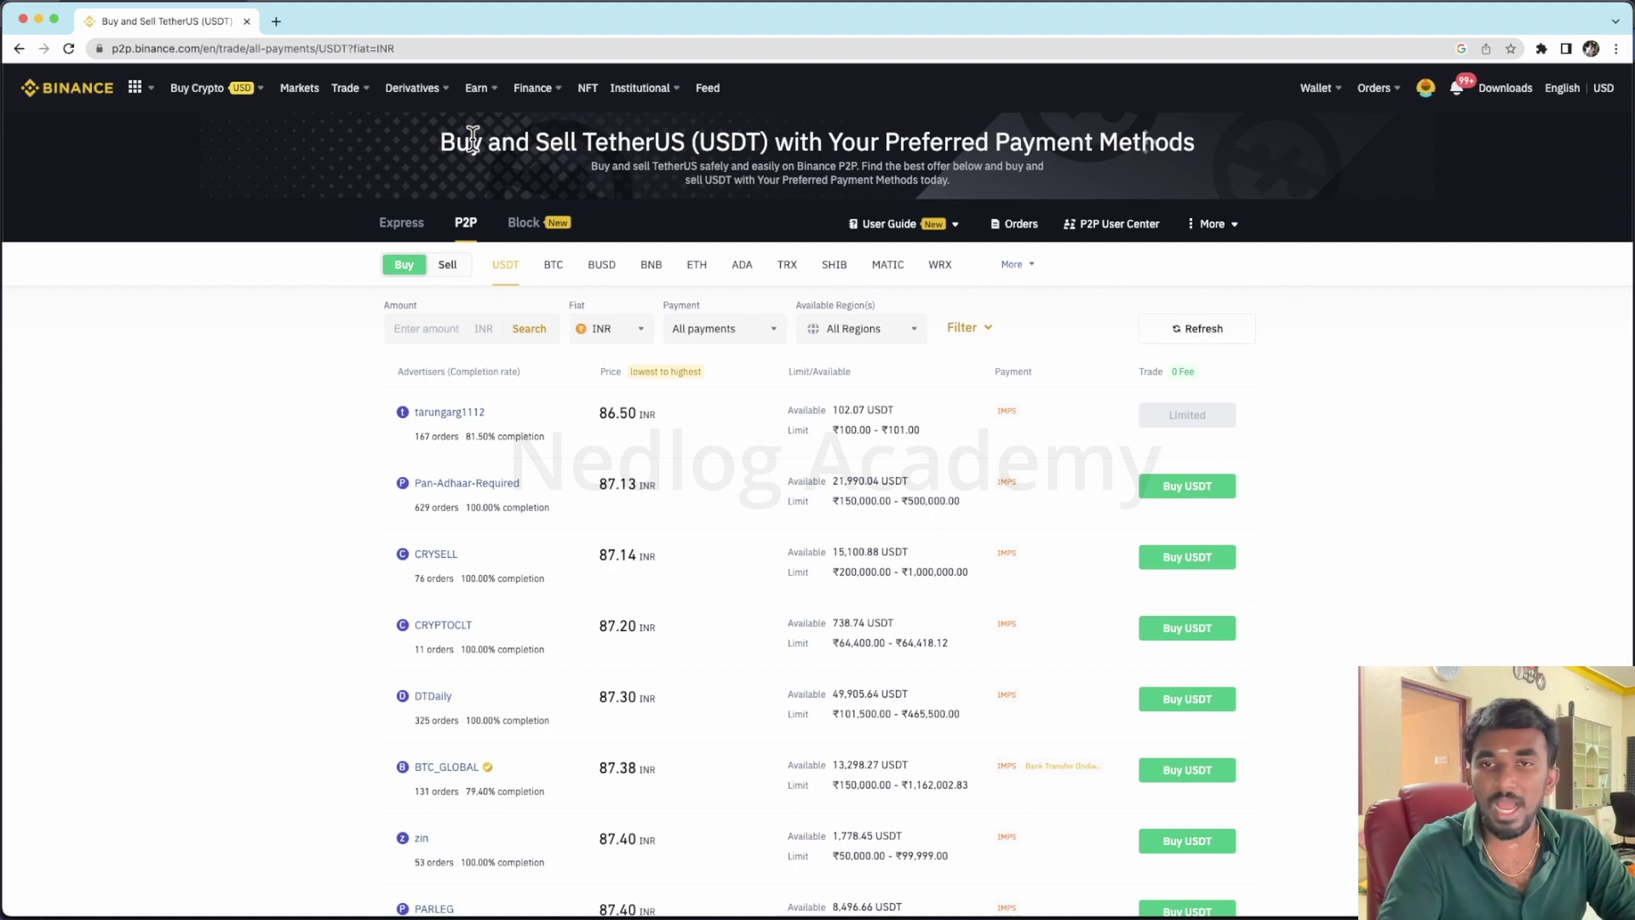
# Step: Switch to sell-USDT offers filtered to a 5000 INR amount
pyautogui.click(445, 267)
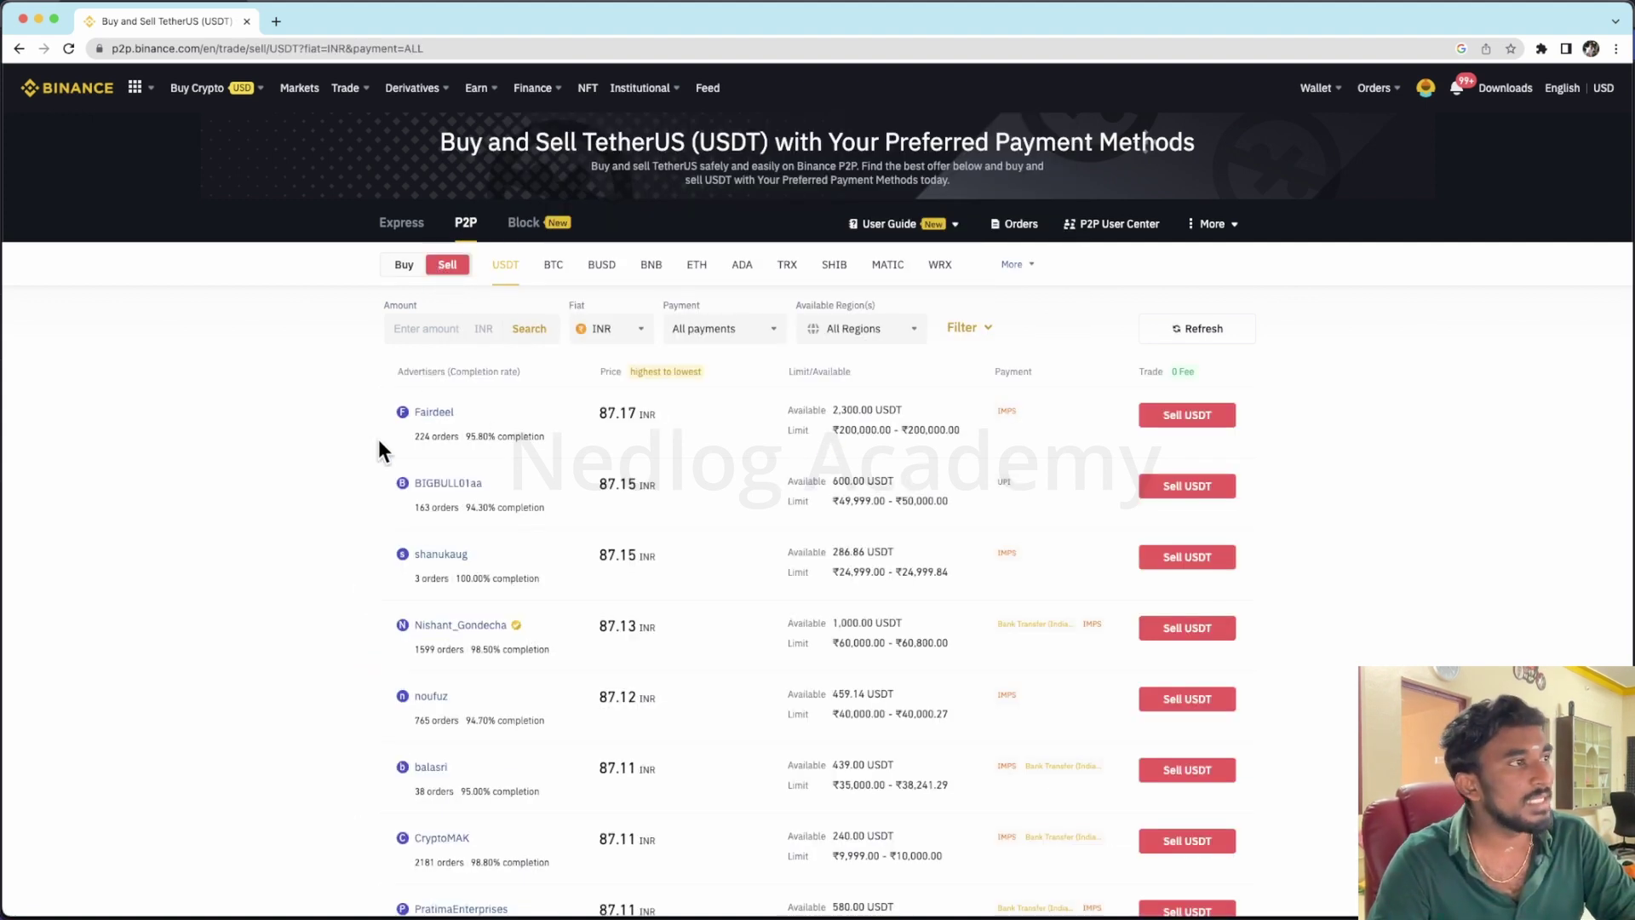
pyautogui.click(424, 327)
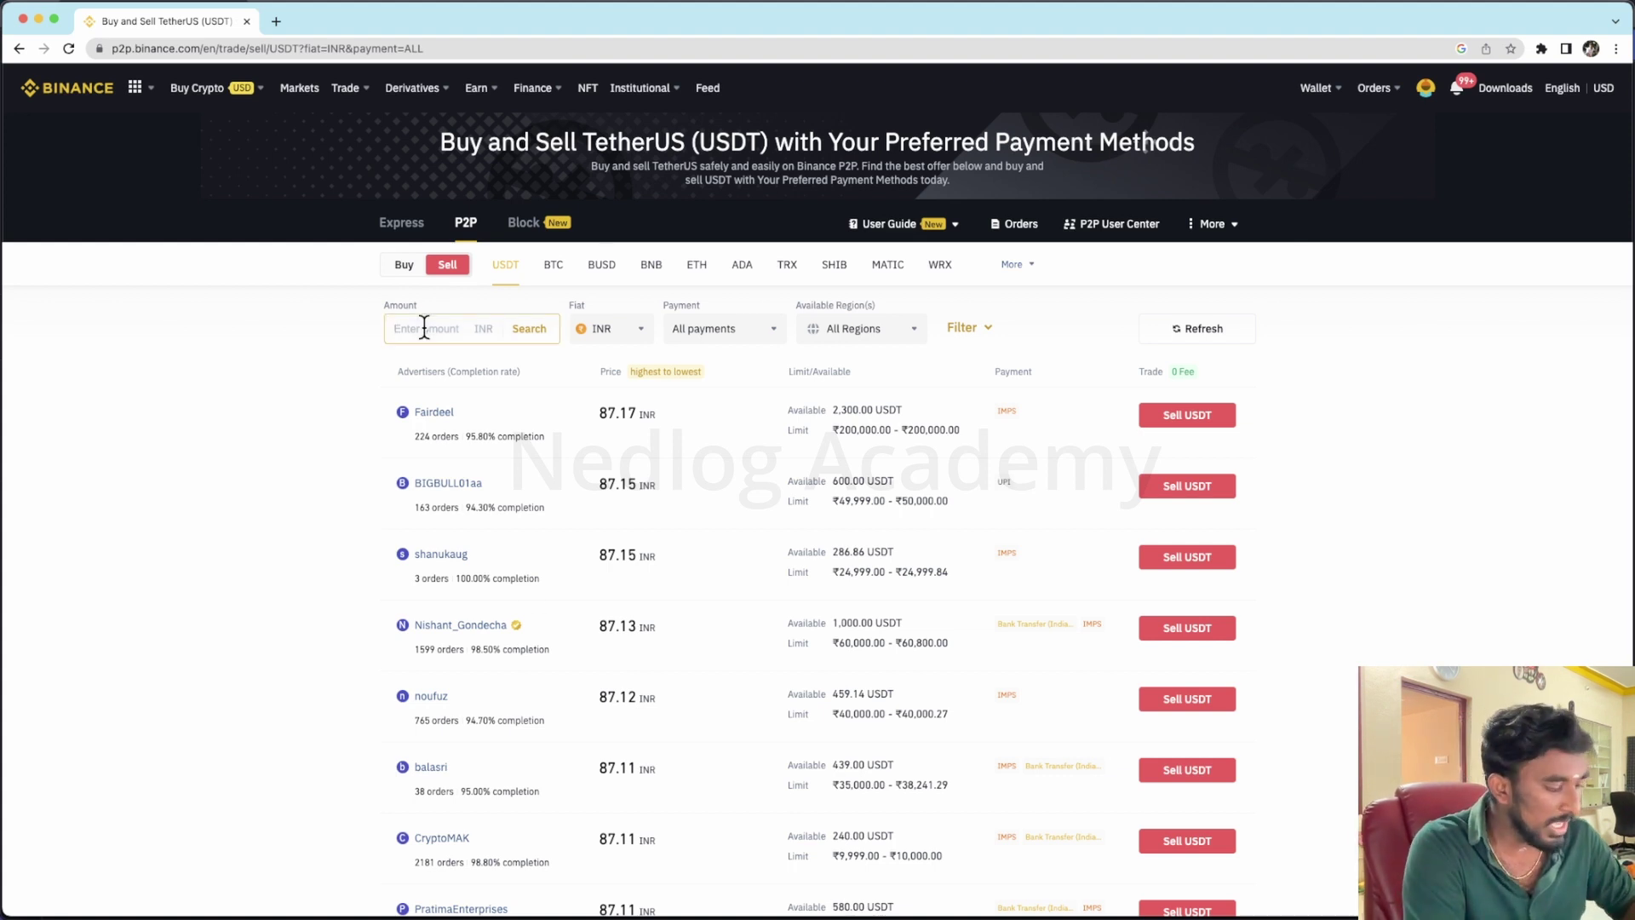
pyautogui.write('5000')
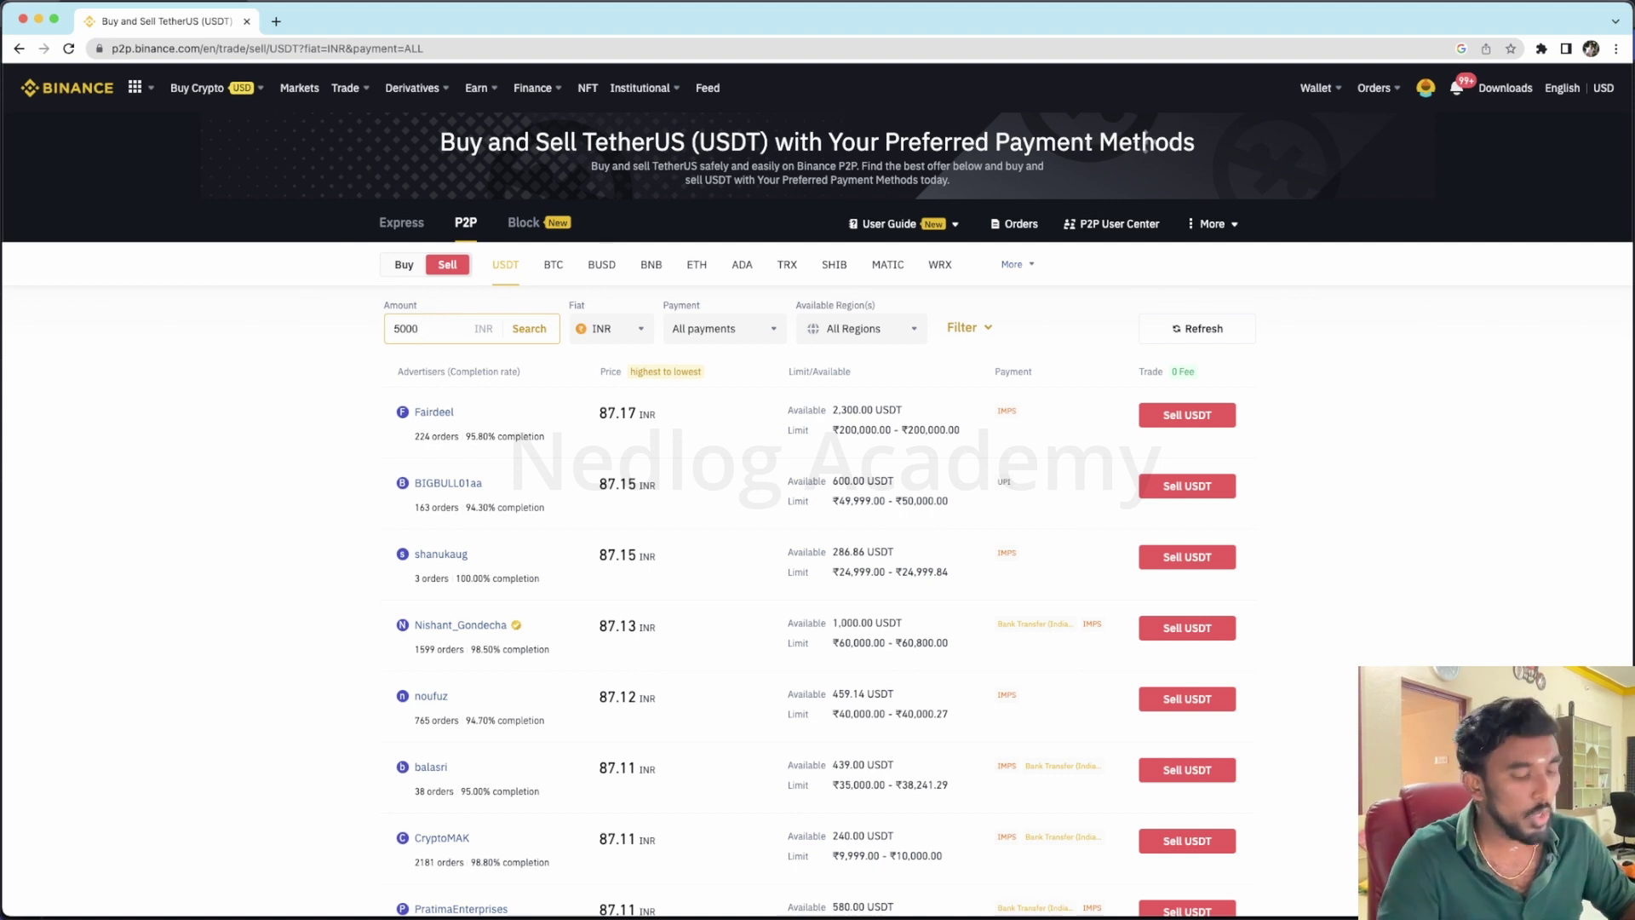
pyautogui.press('Return')
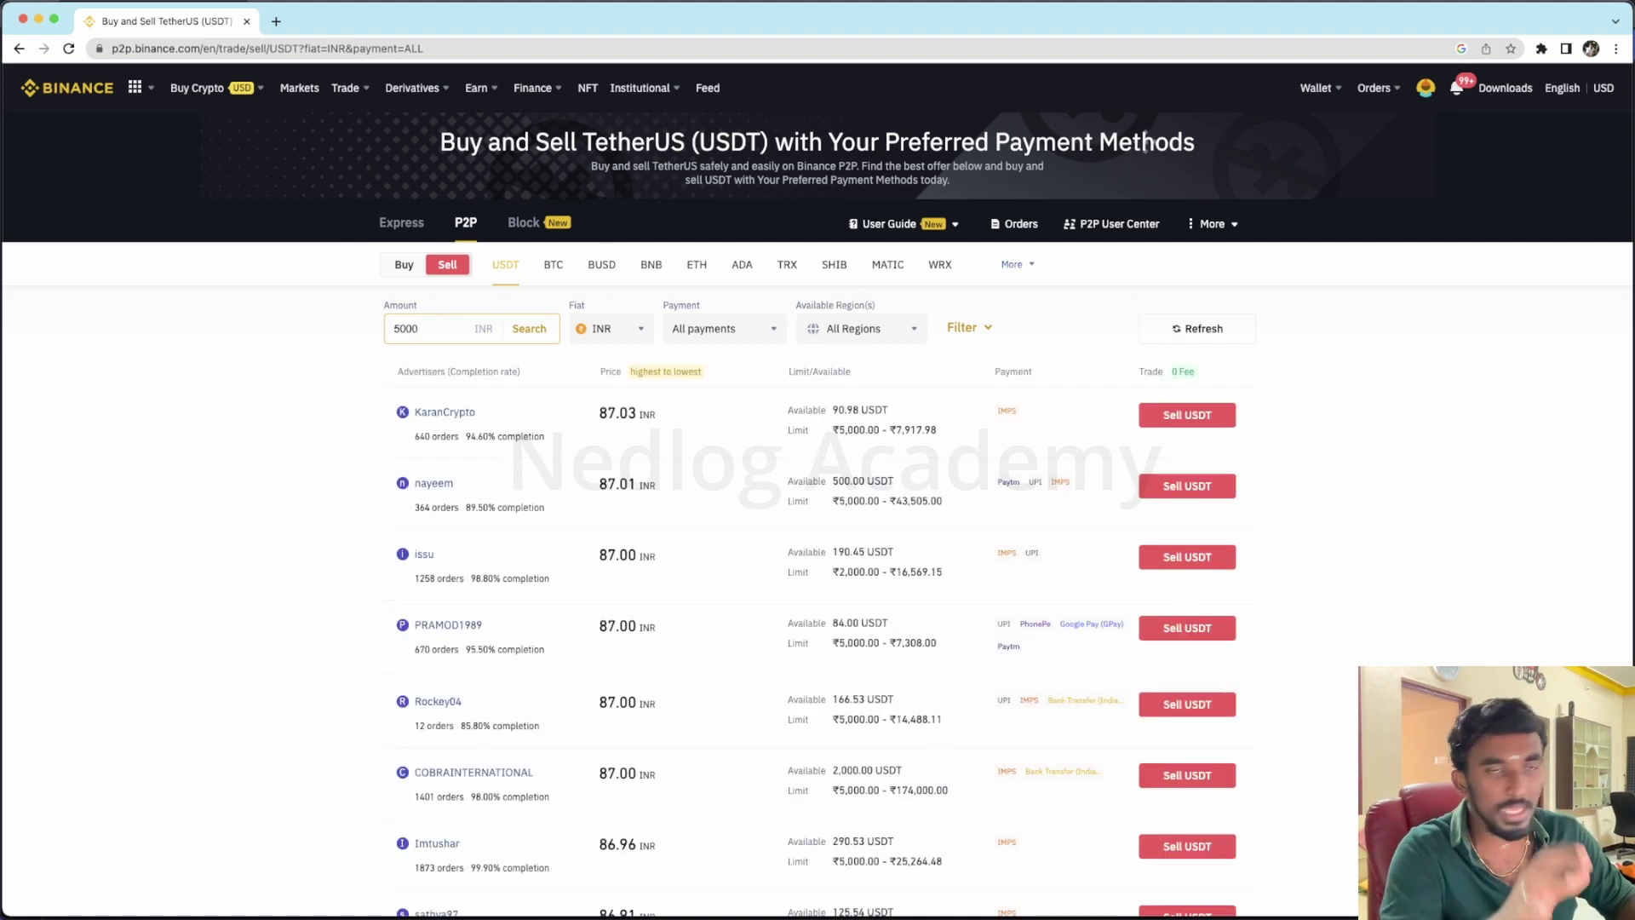
# Step: Limit the sell offers to UPI payment and merchant ads only
pyautogui.click(743, 335)
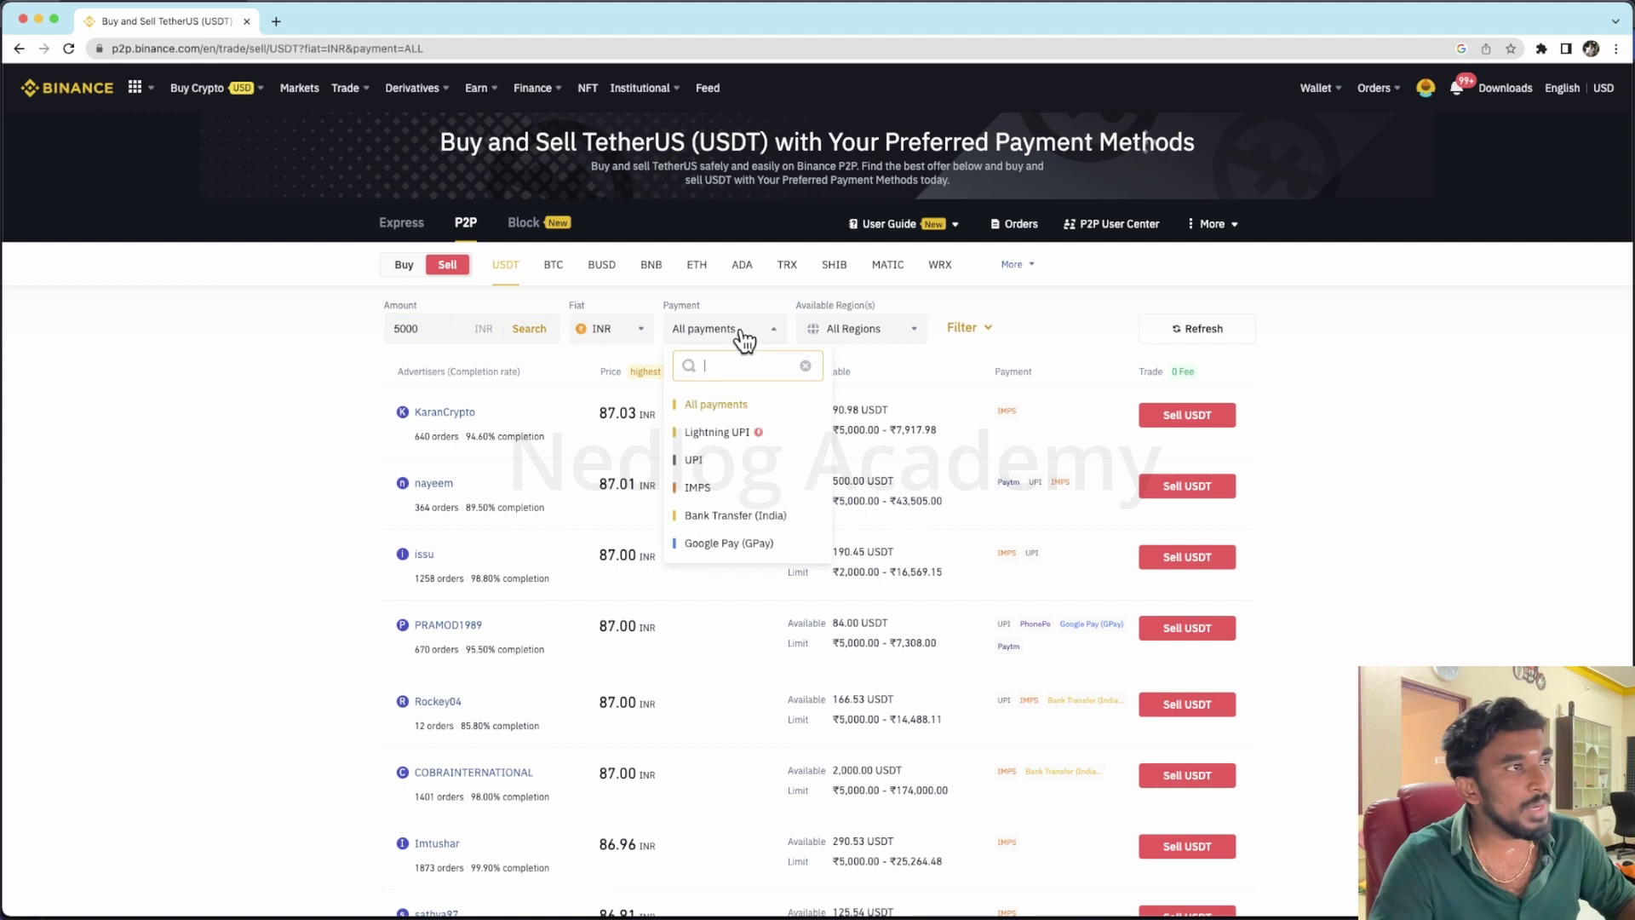
pyautogui.click(724, 463)
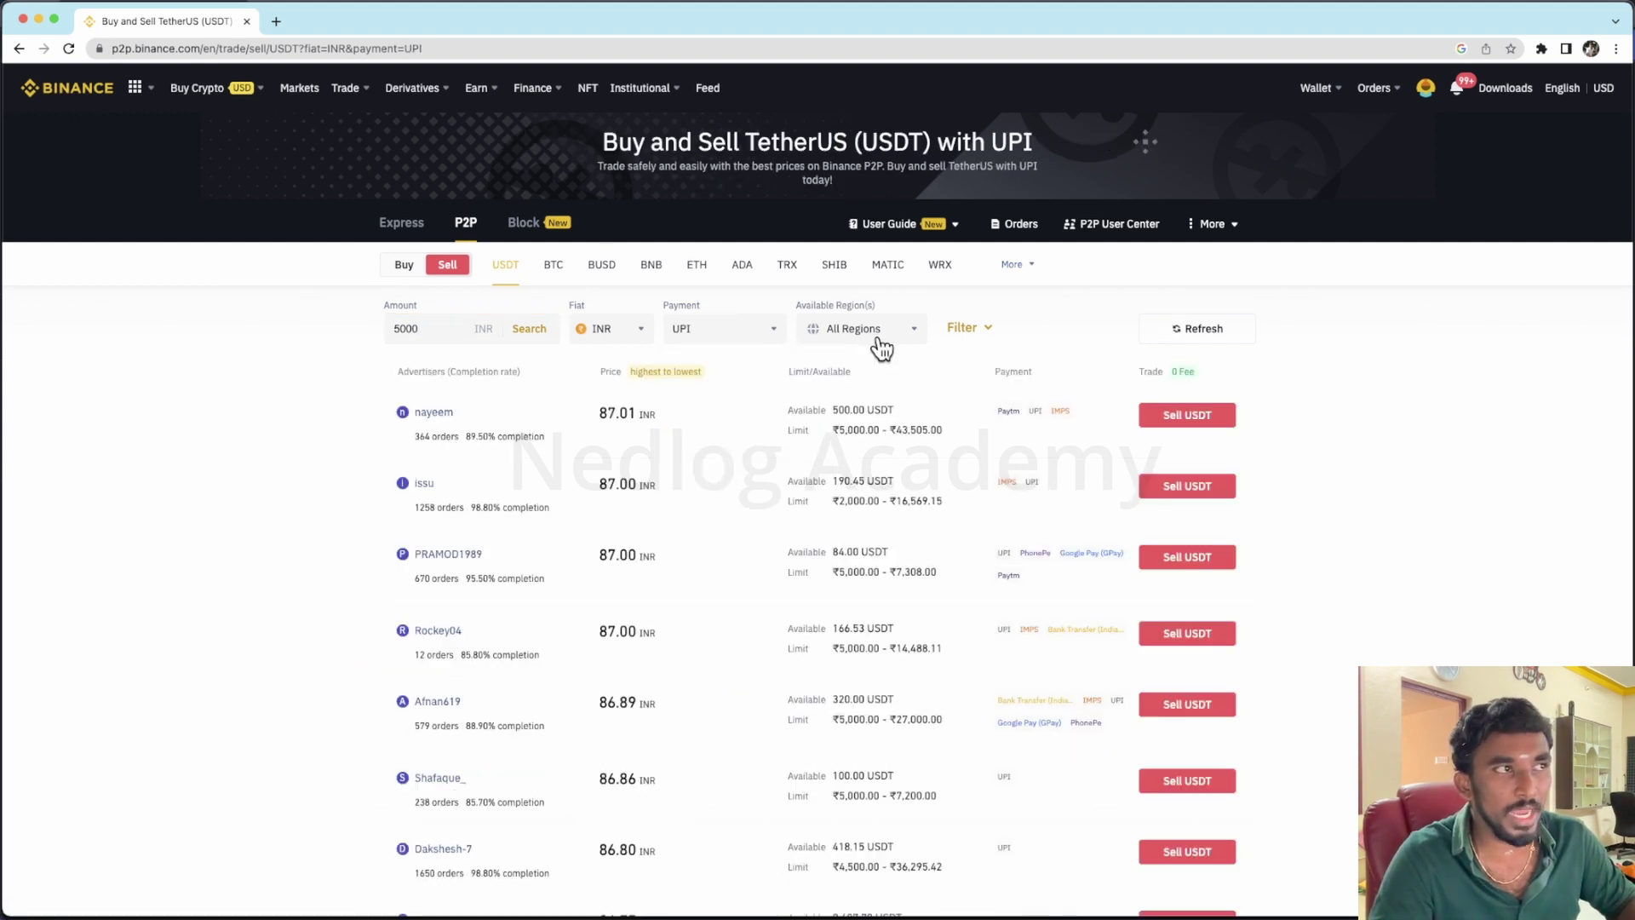
pyautogui.click(968, 330)
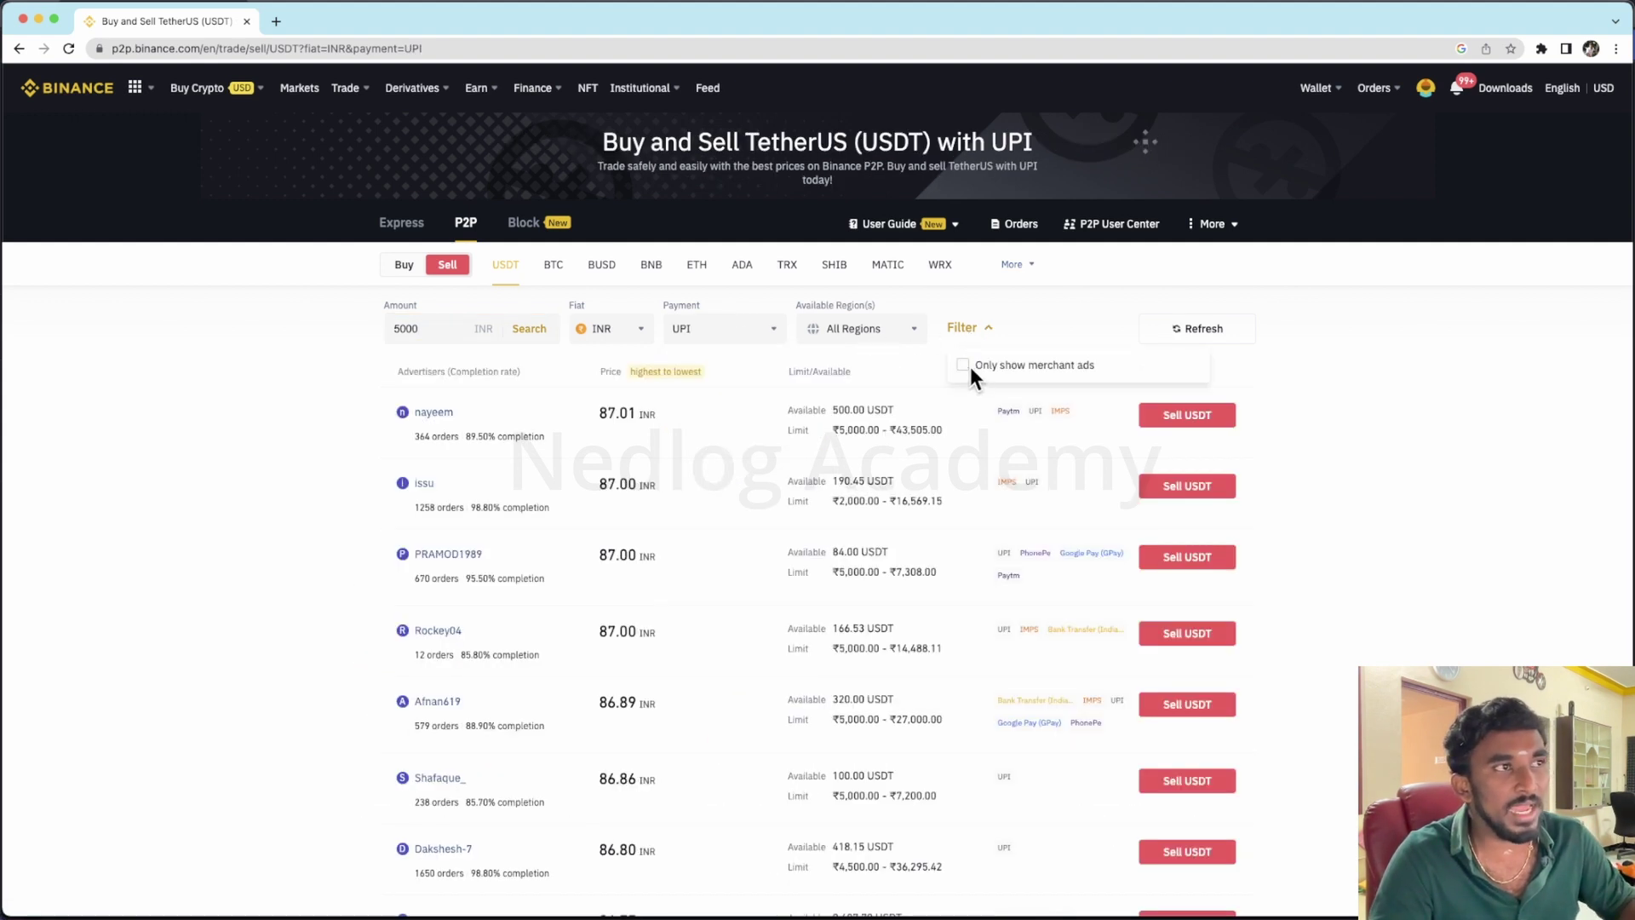
pyautogui.click(975, 368)
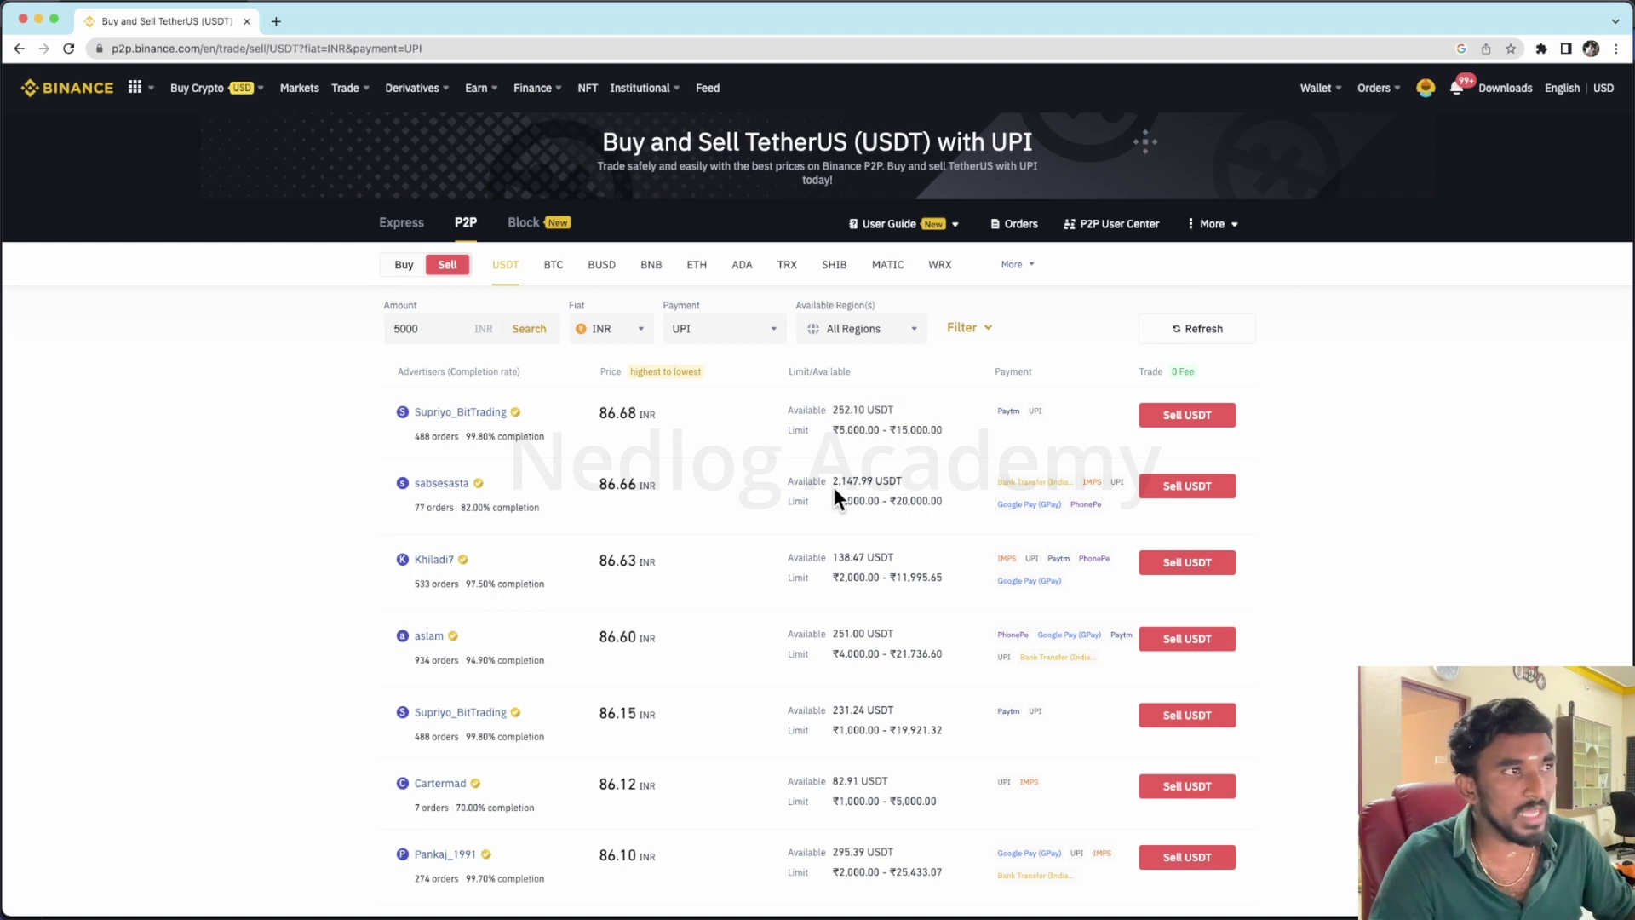
pyautogui.scroll(1, 901, 644)
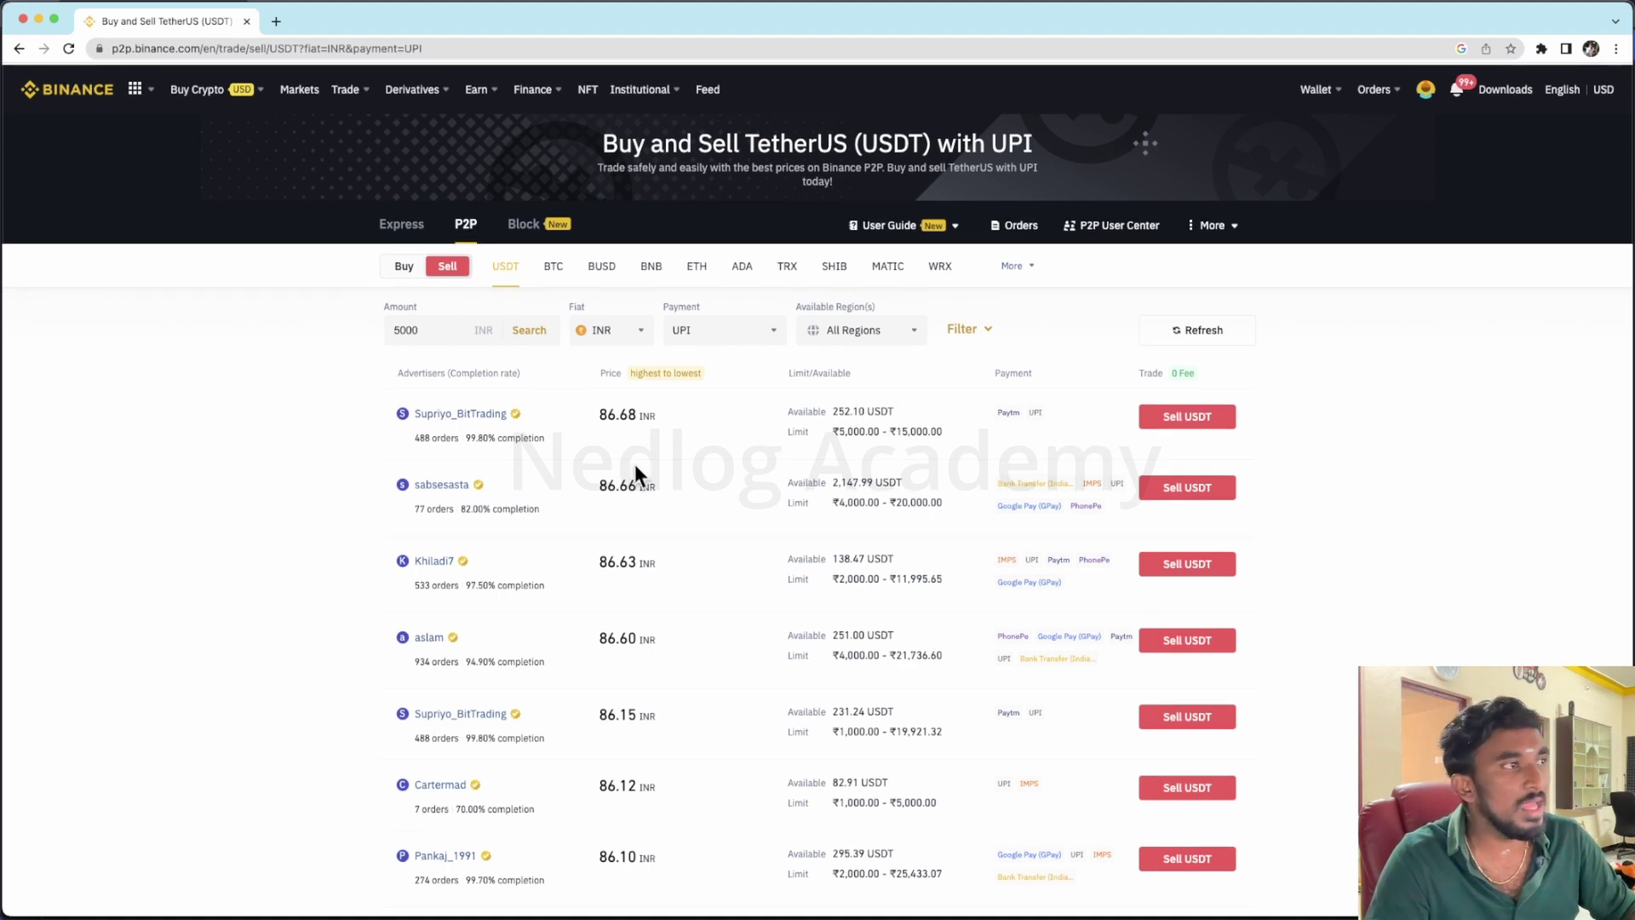
# Step: Open a sell to the 86.66 INR merchant offer for 100 USDT
pyautogui.click(1192, 494)
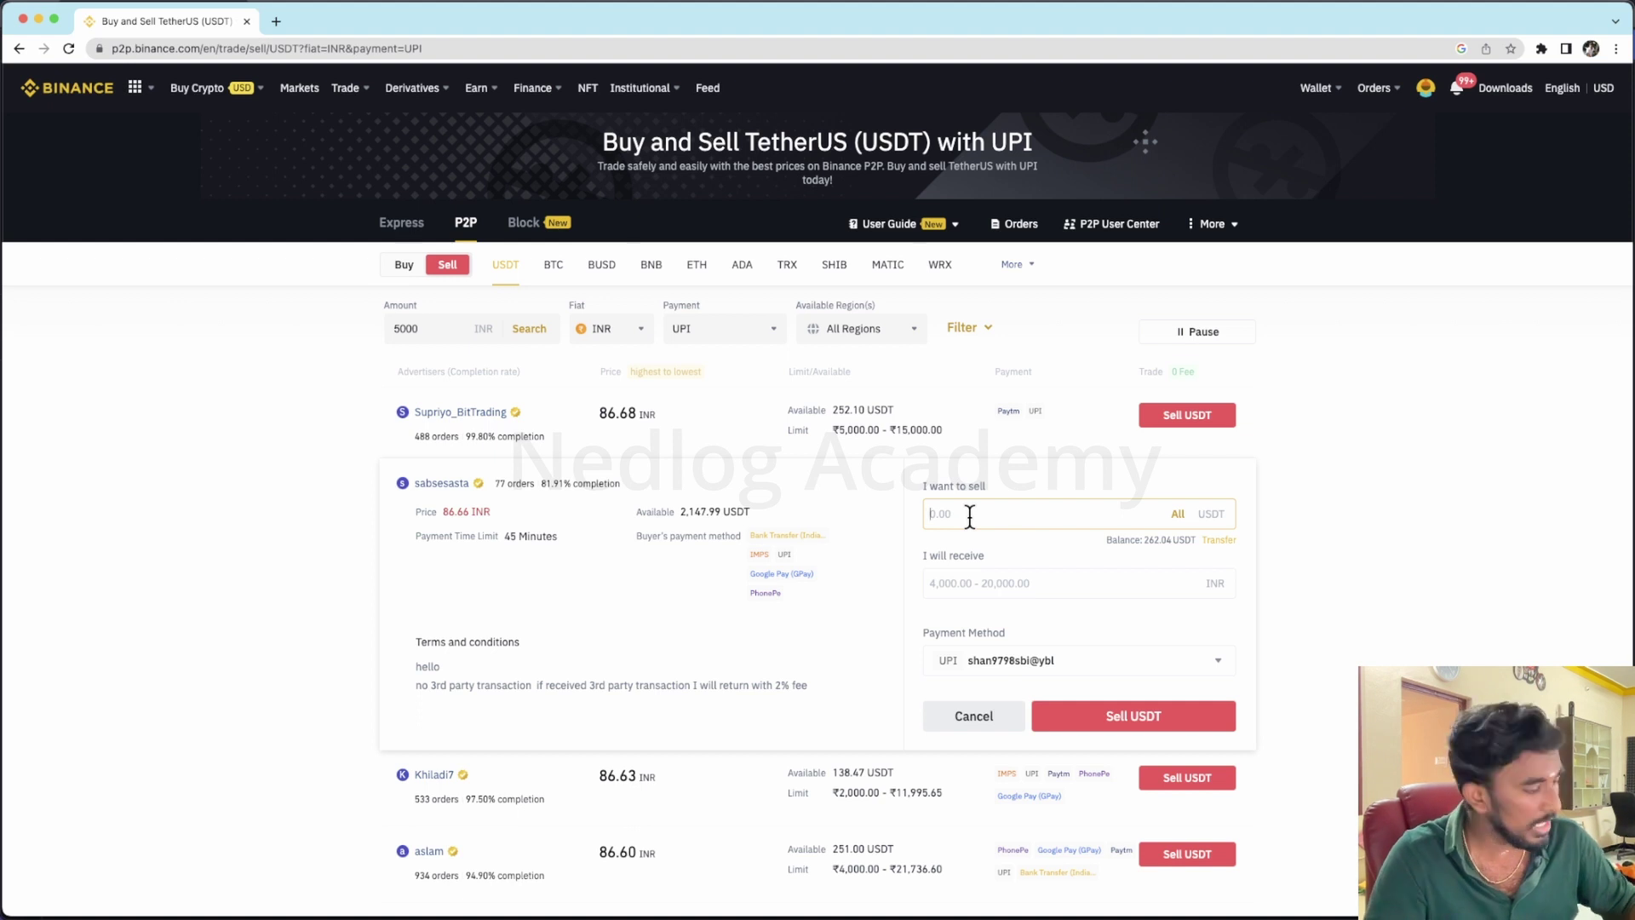
pyautogui.write('100')
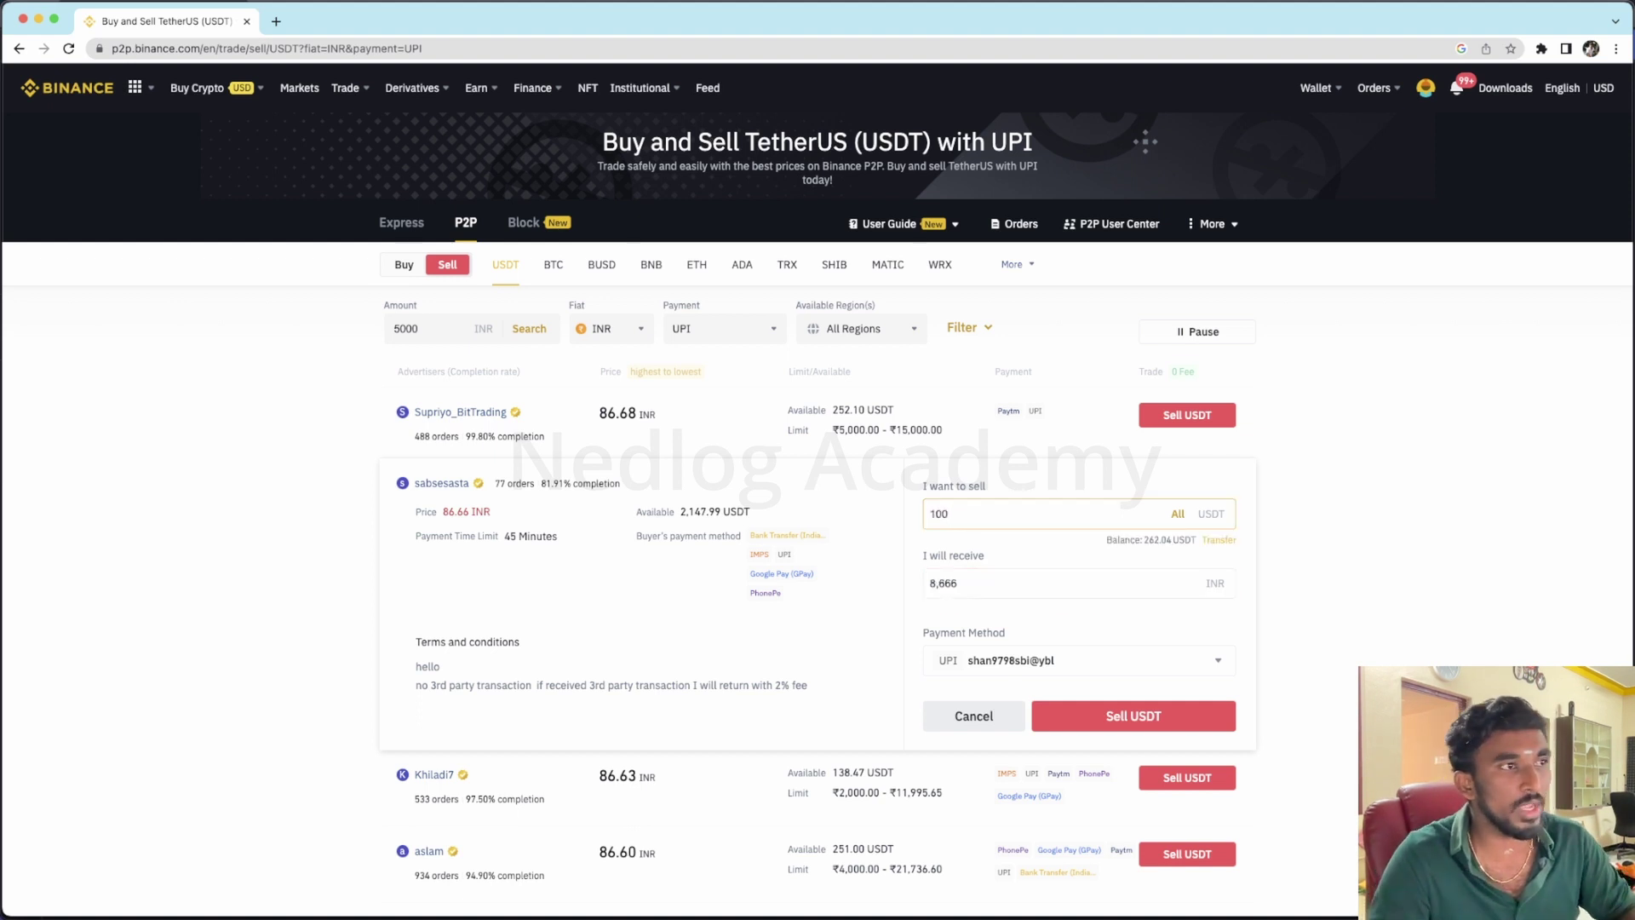
pyautogui.click(989, 471)
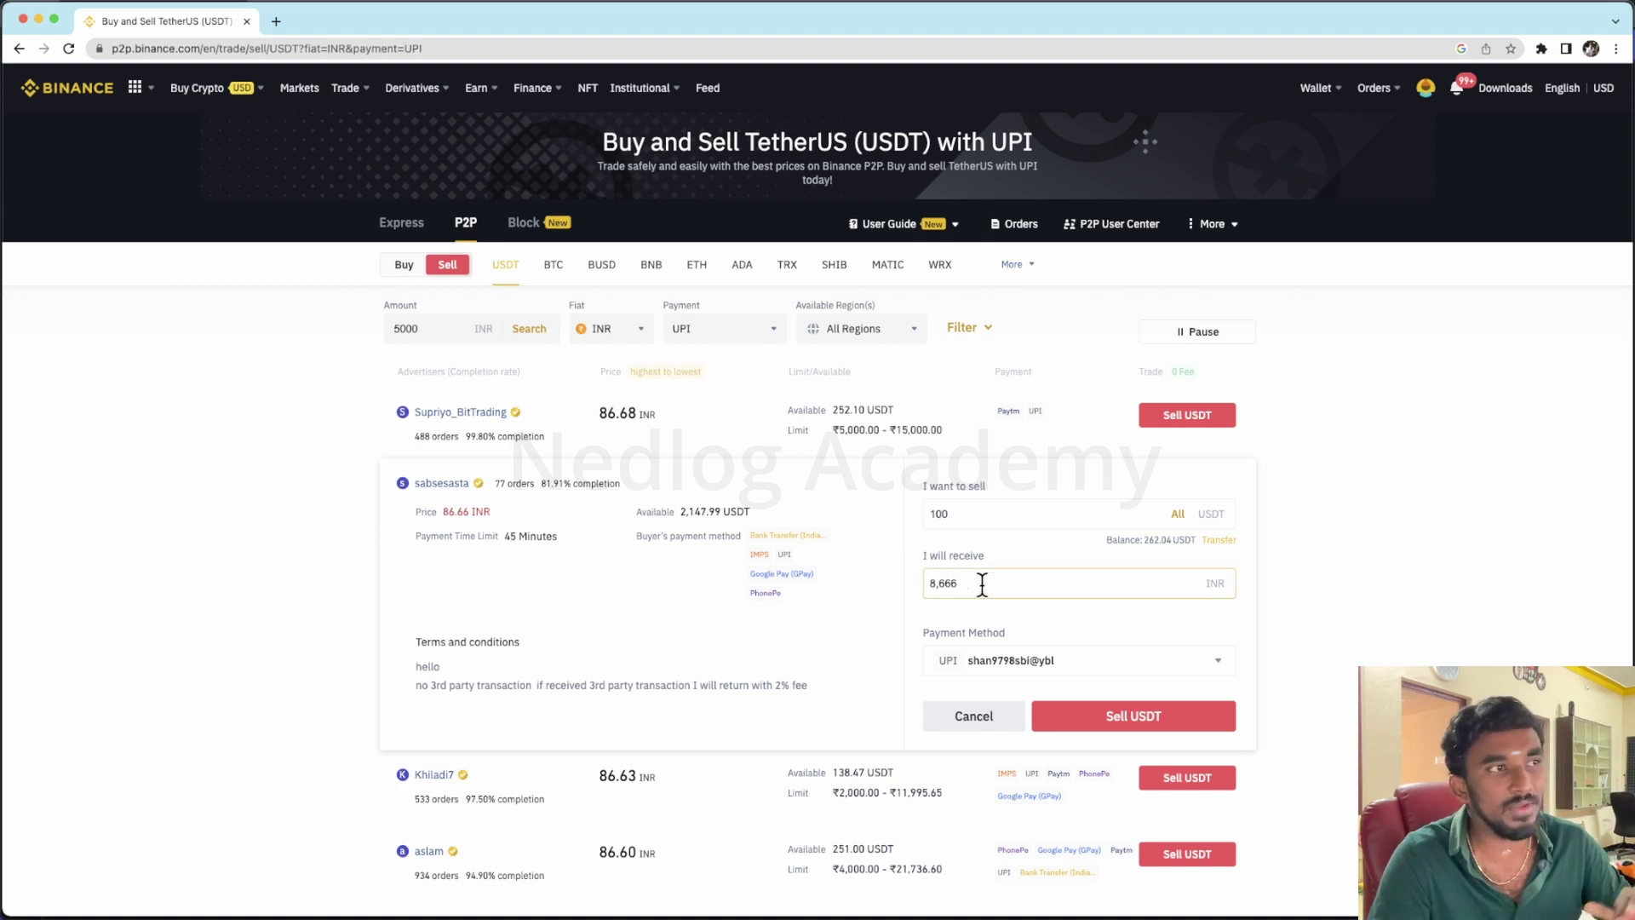
pyautogui.click(964, 515)
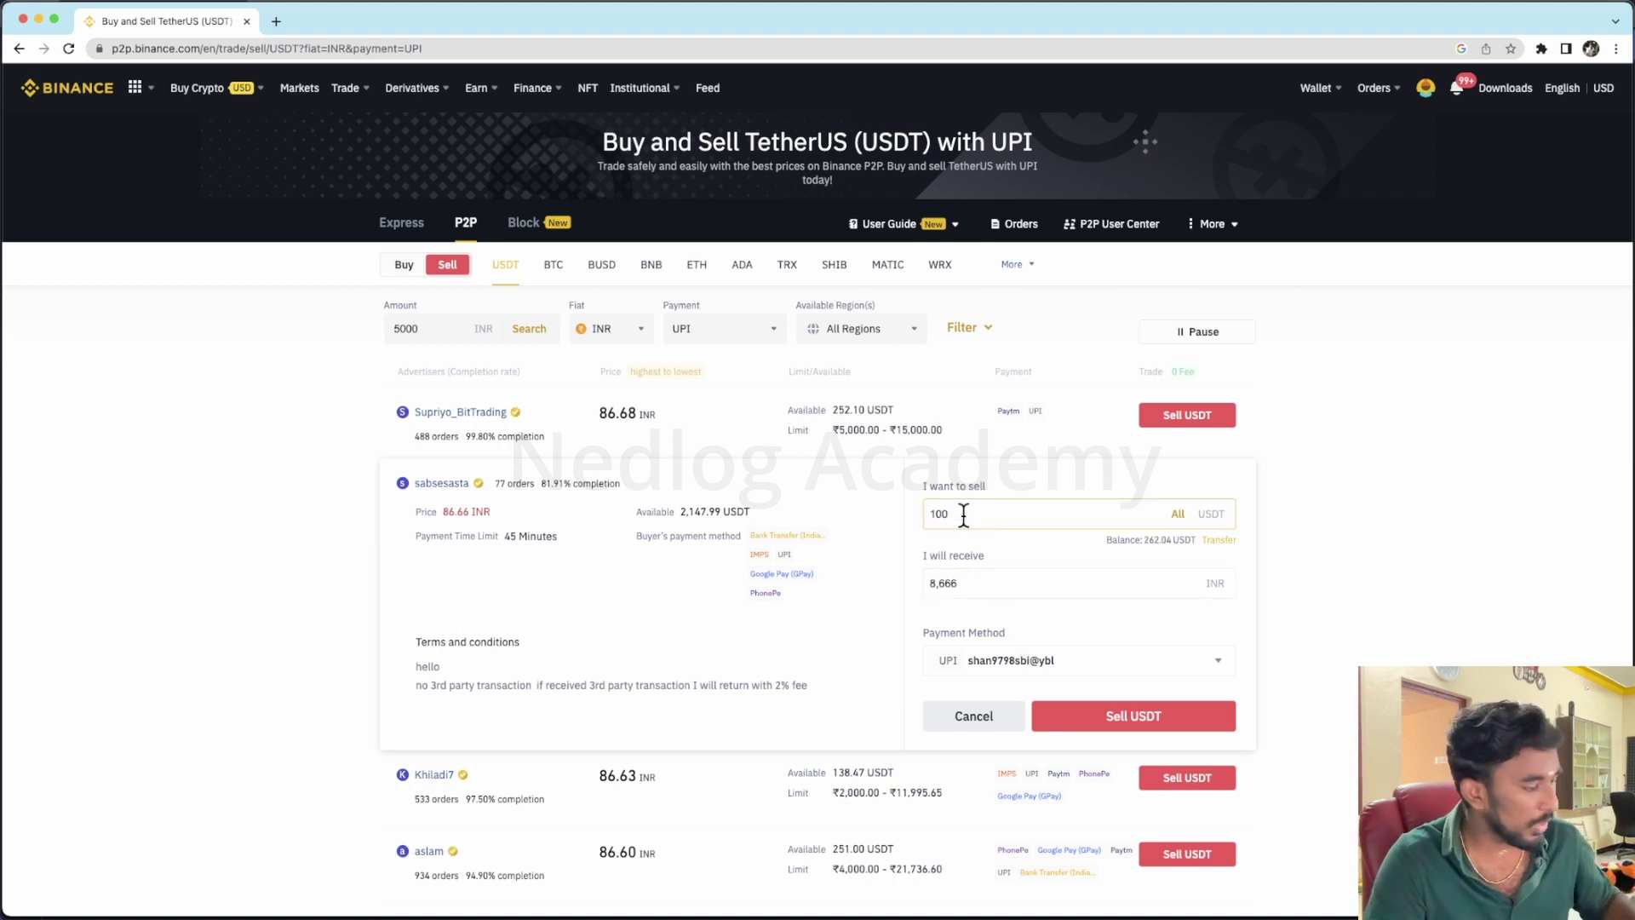
pyautogui.write('0')
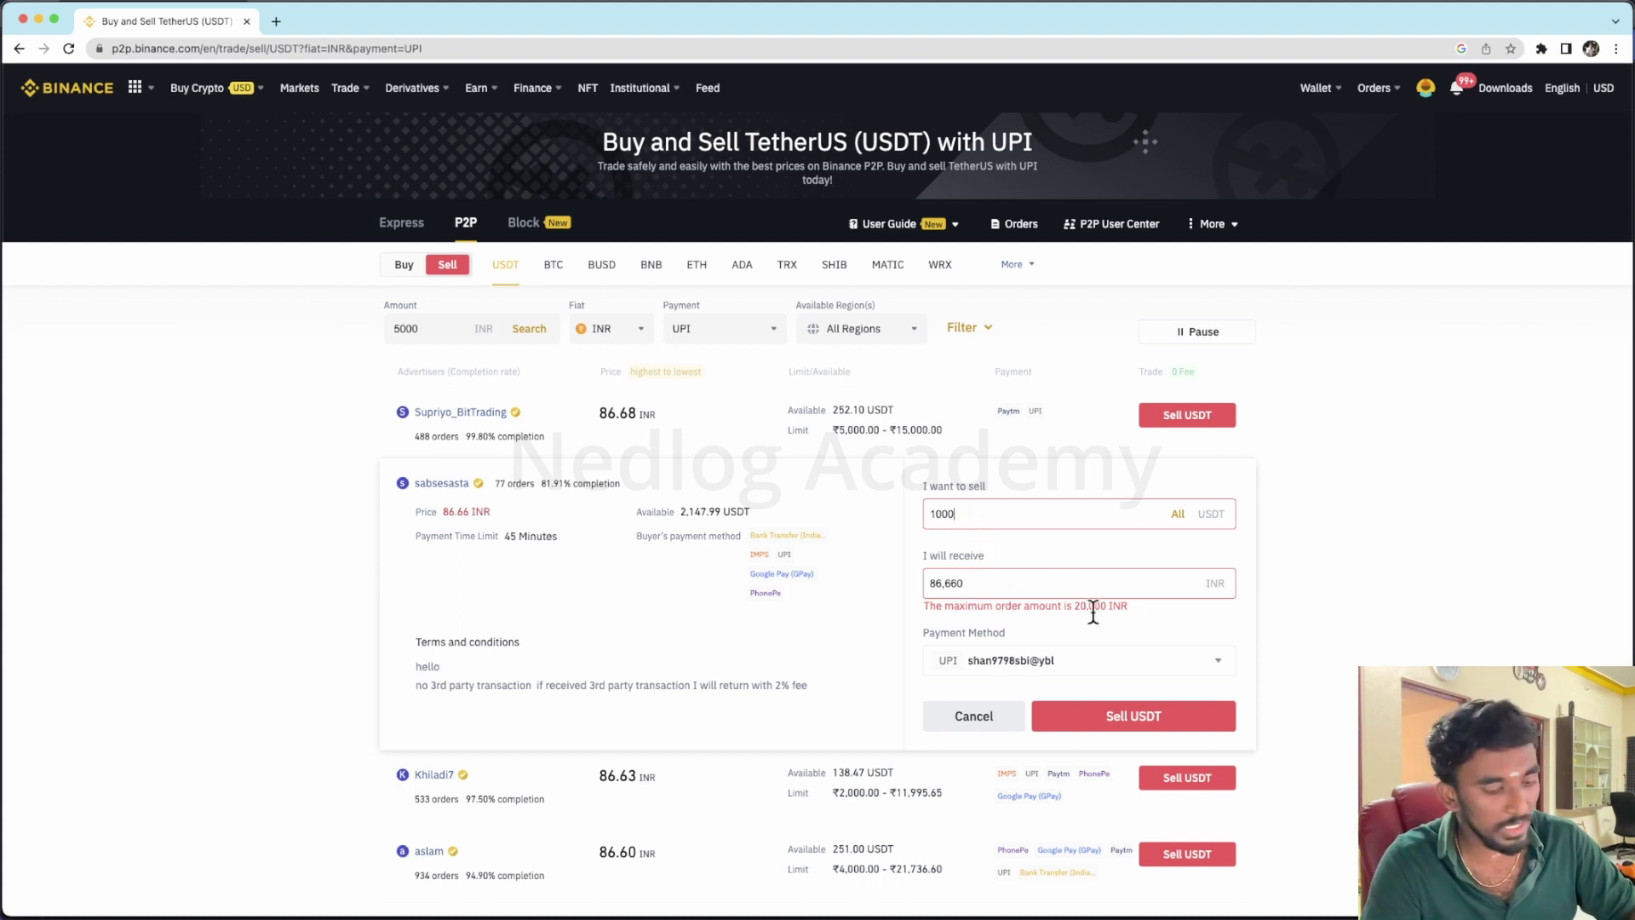
pyautogui.press('BackSpace')
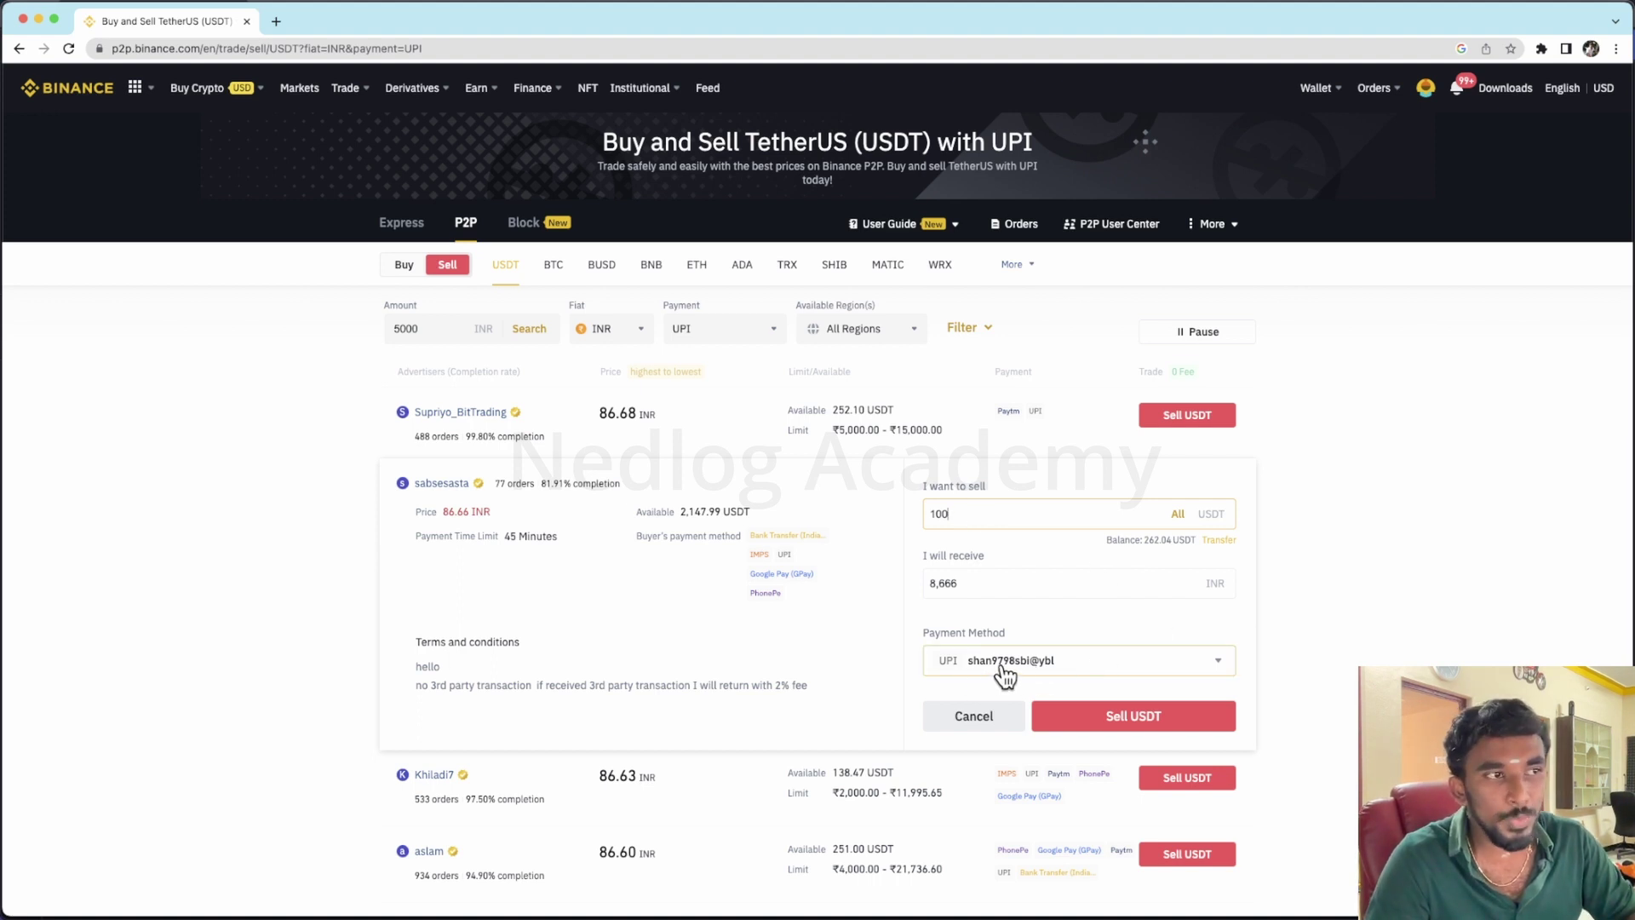
# Step: Keep UPI as the payment method and submit the 100 USDT sell order
pyautogui.click(1105, 675)
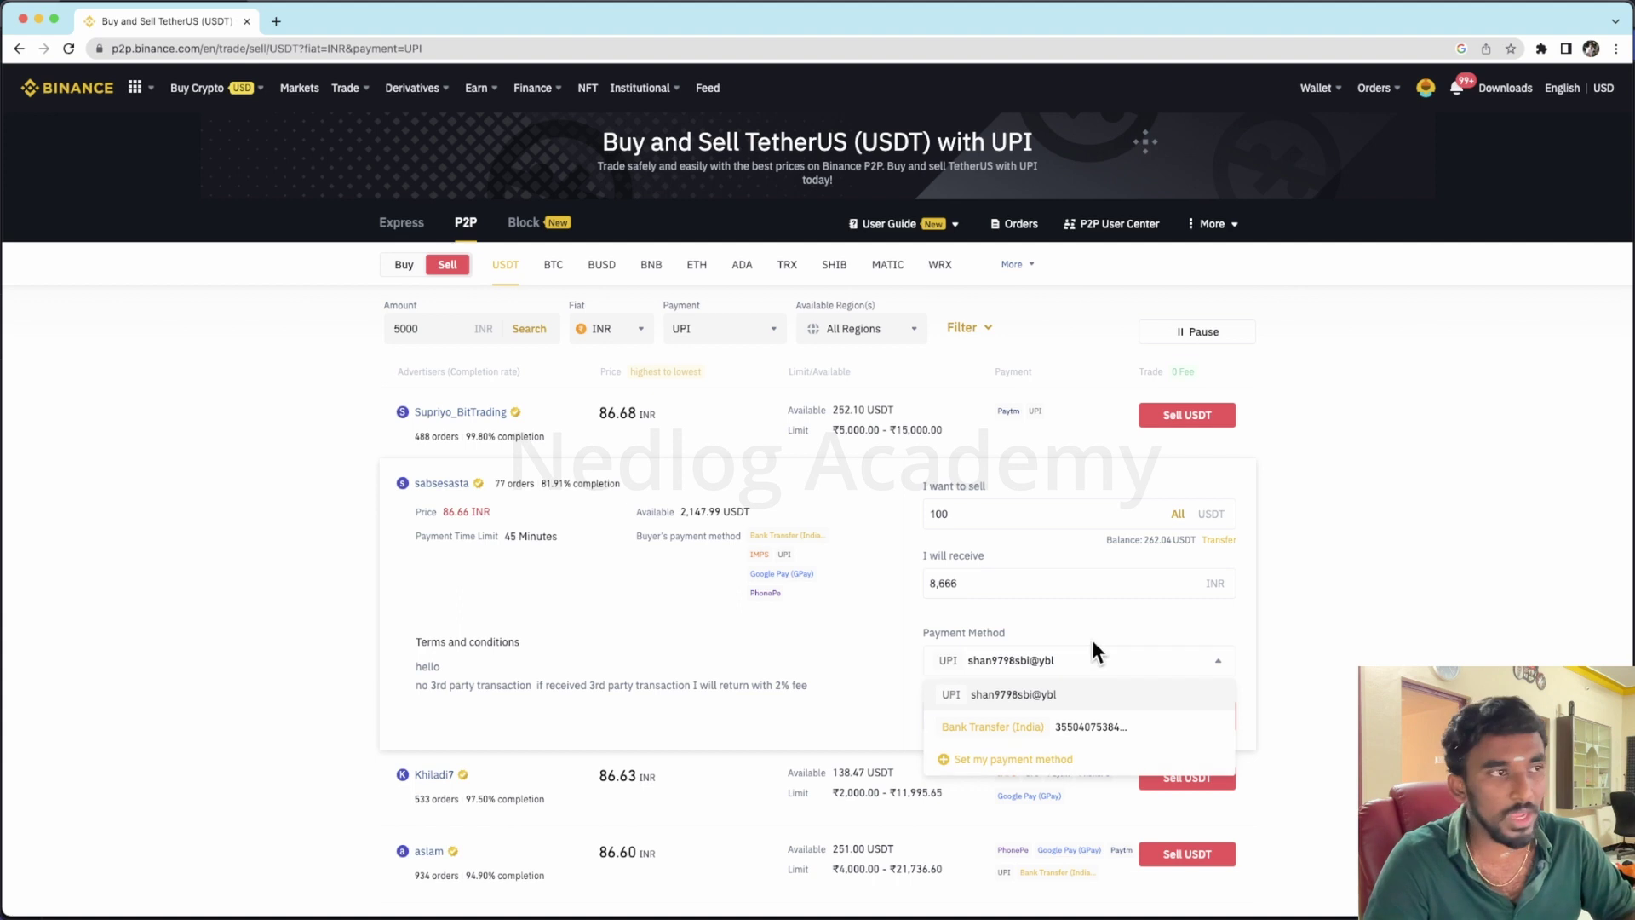
pyautogui.click(1014, 694)
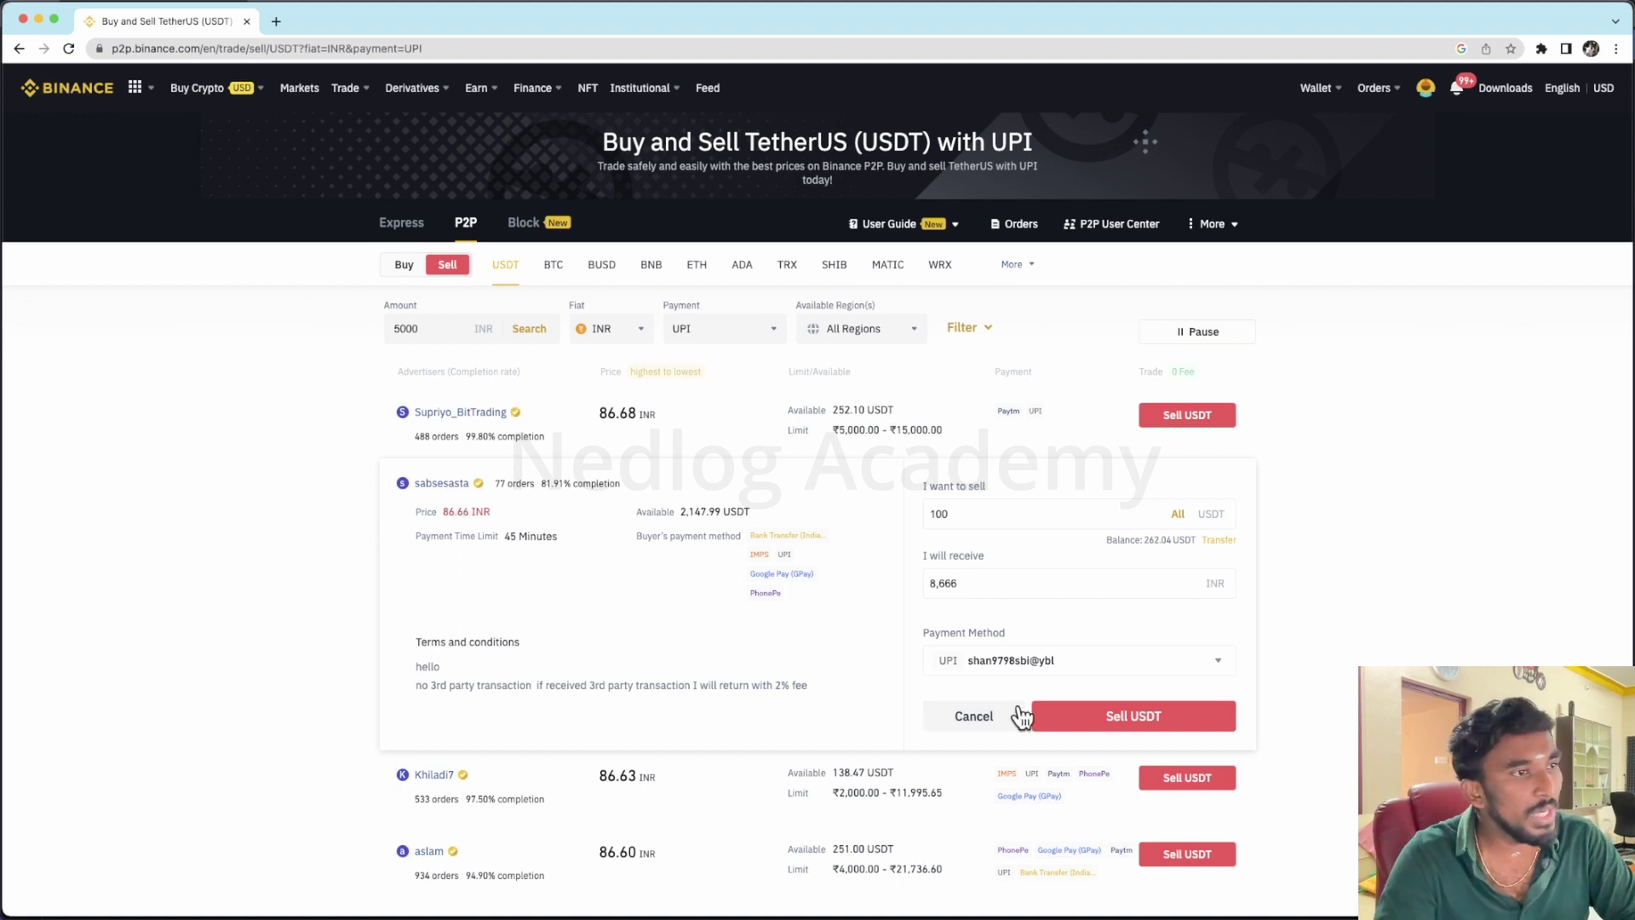
pyautogui.click(1099, 719)
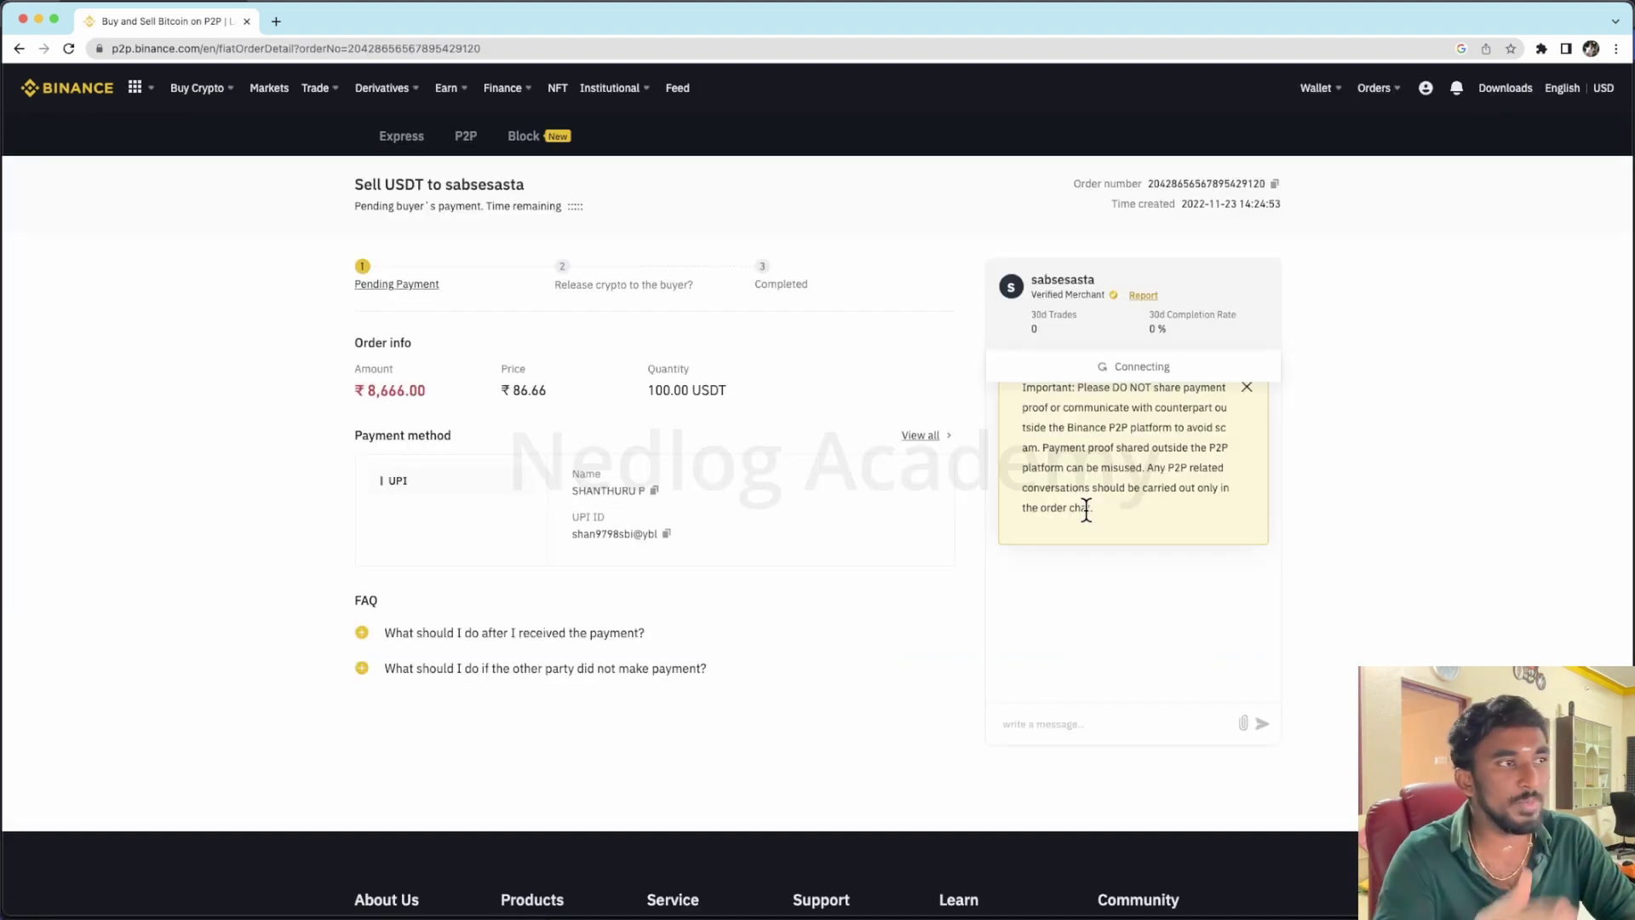
# Step: Dismiss the yellow Important safety notice in the order chat
pyautogui.click(1246, 388)
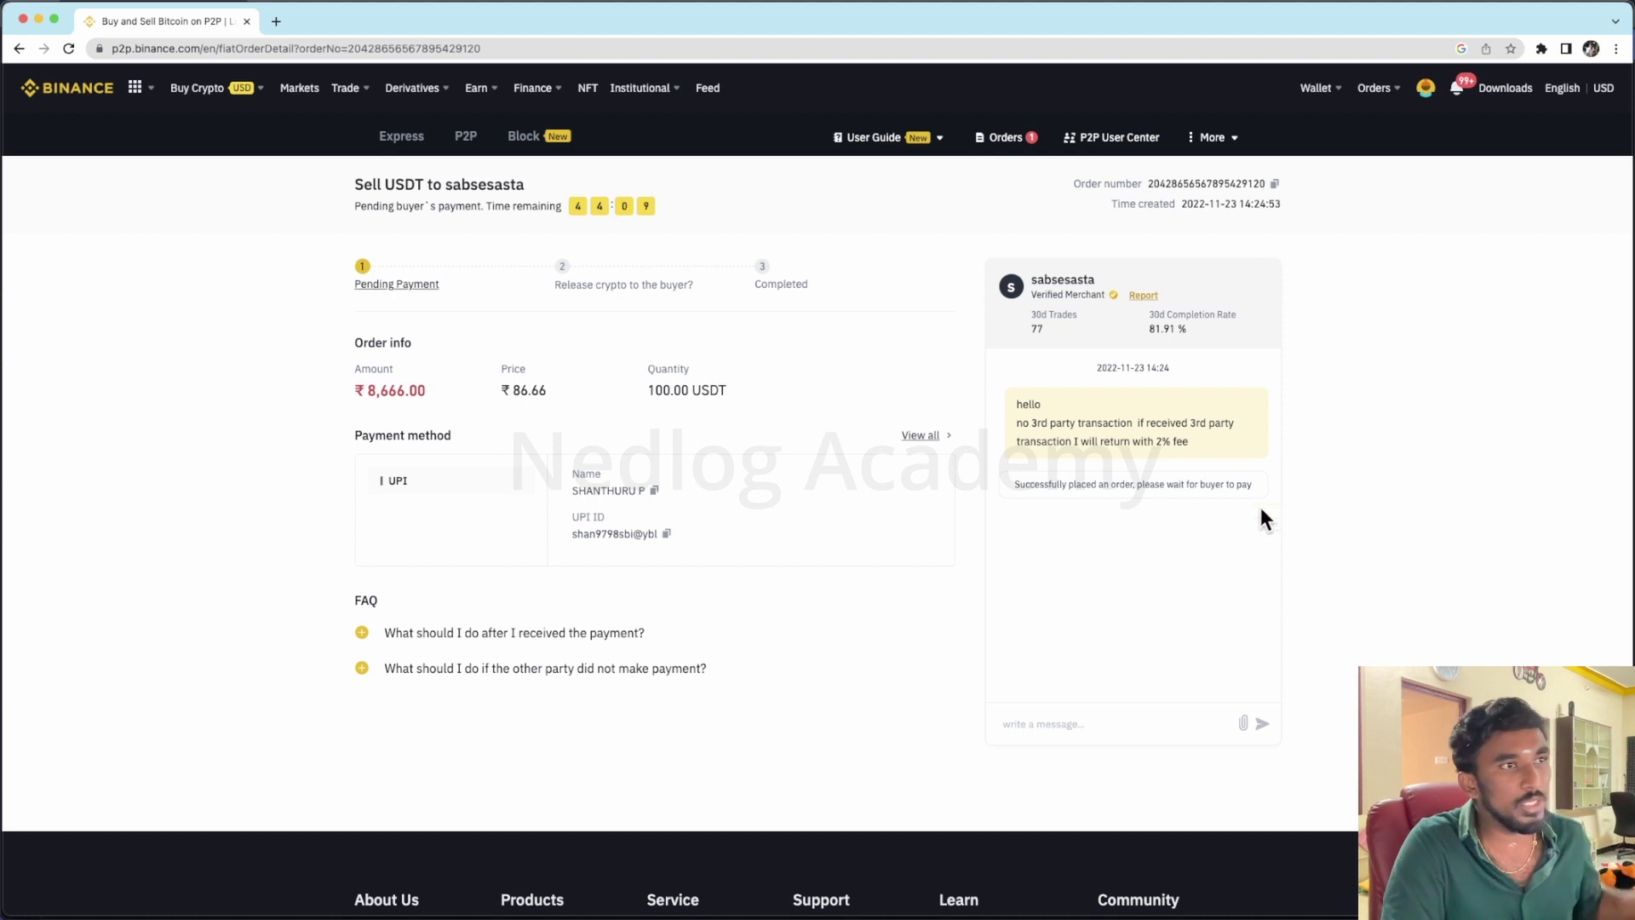
# Step: Send a greeting in the order chat and wait for the buyer to mark it paid
pyautogui.click(1099, 720)
pyautogui.write('hi')
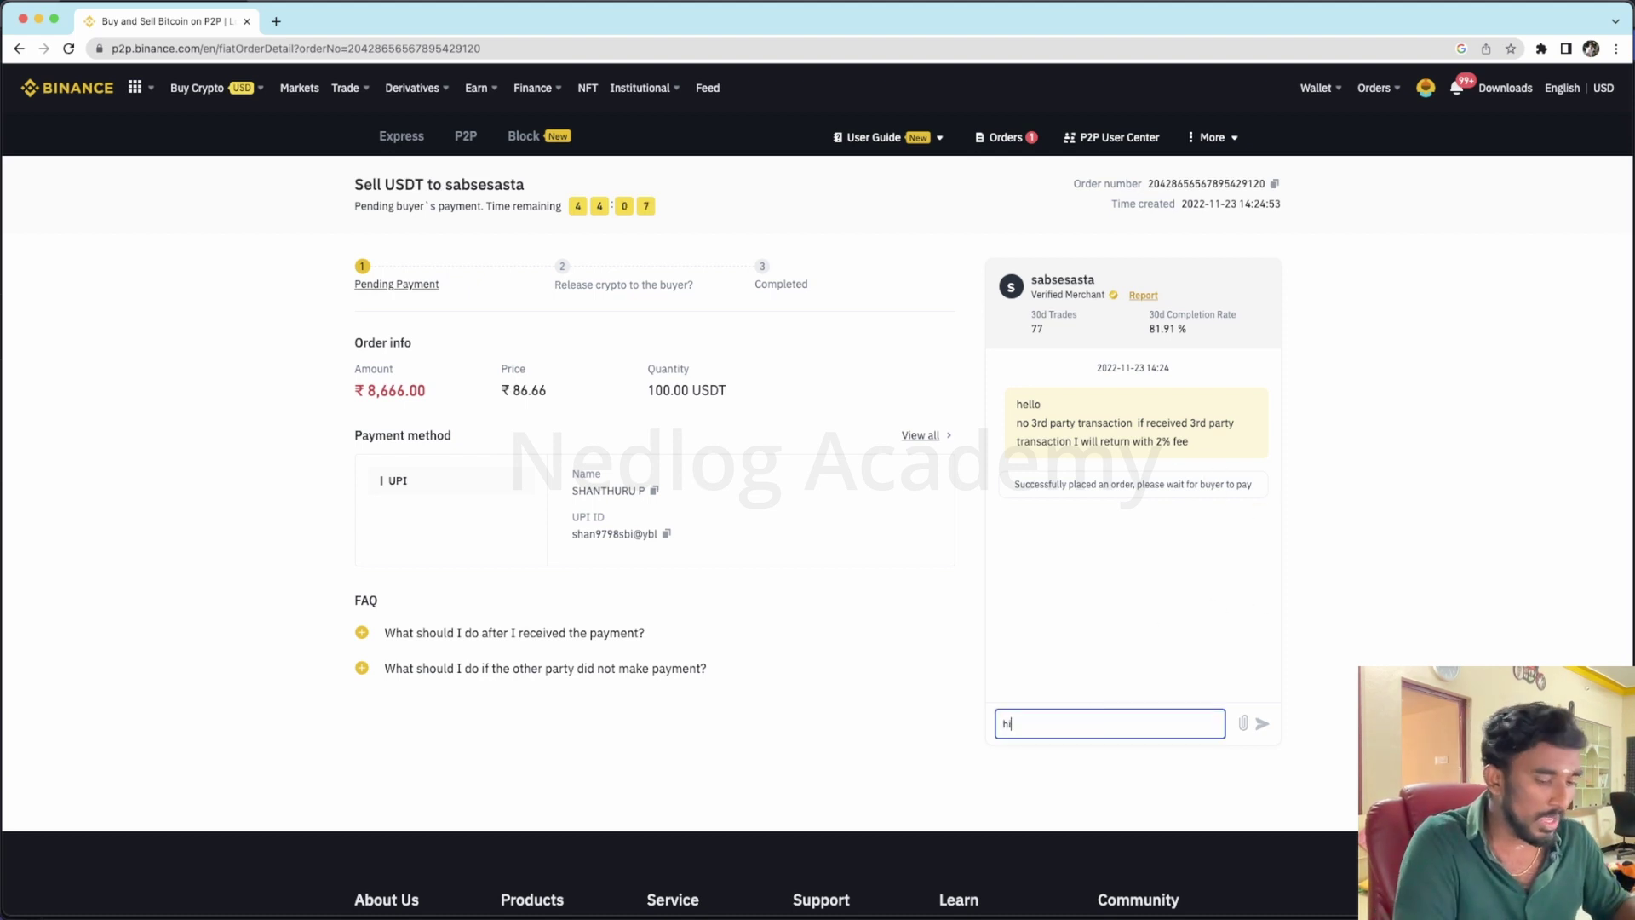
pyautogui.press('Return')
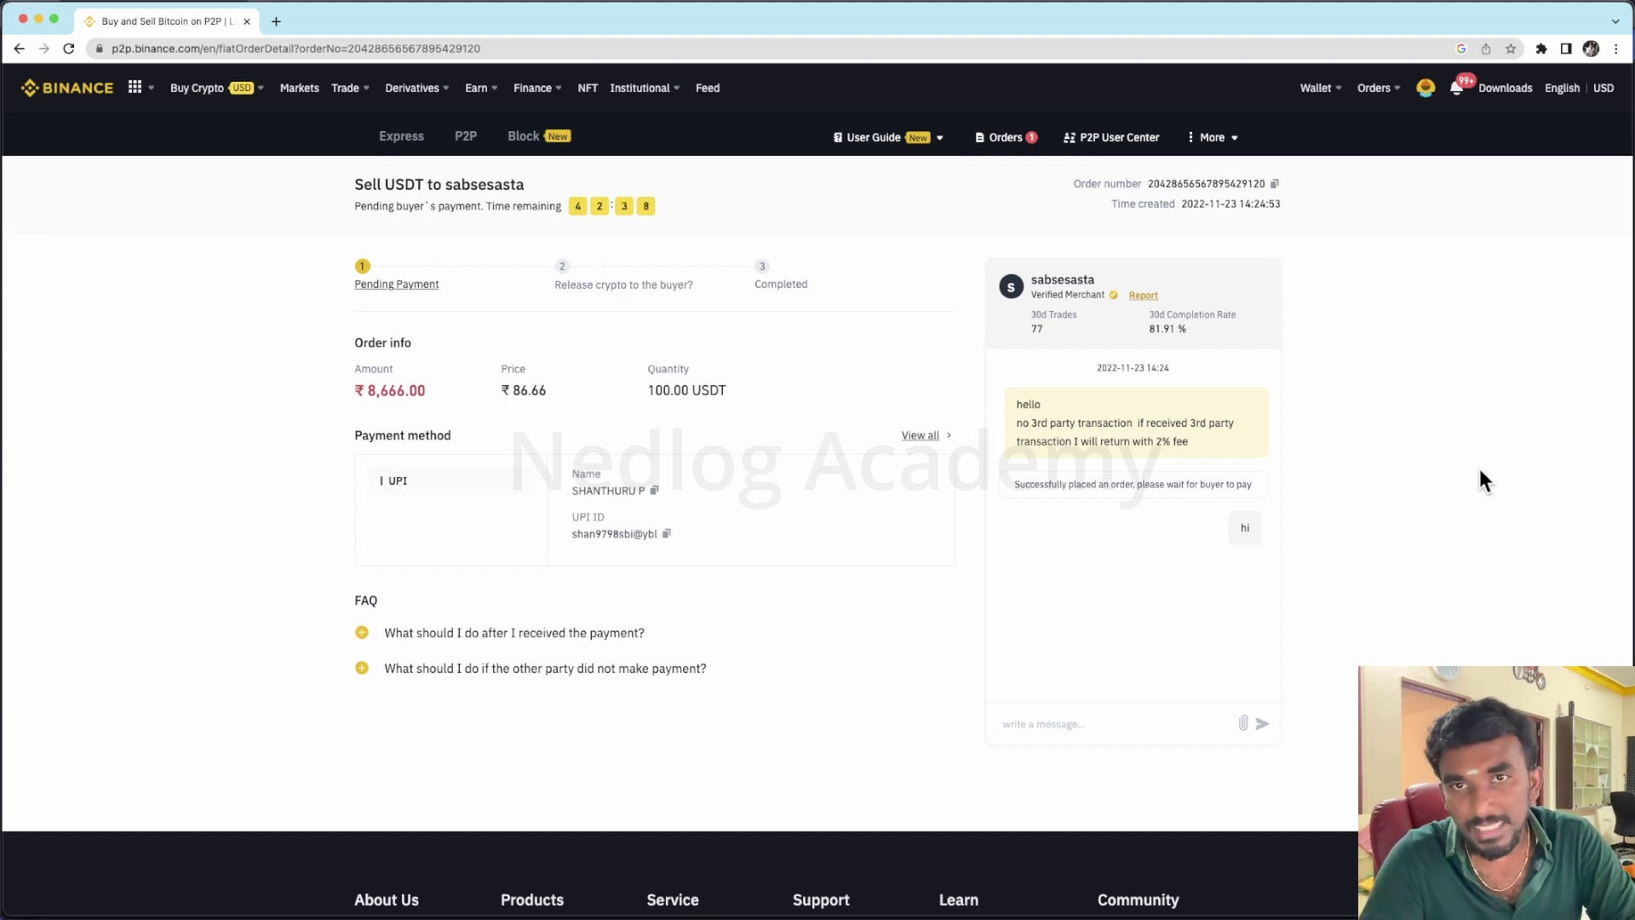
pyautogui.moveTo(605, 213)
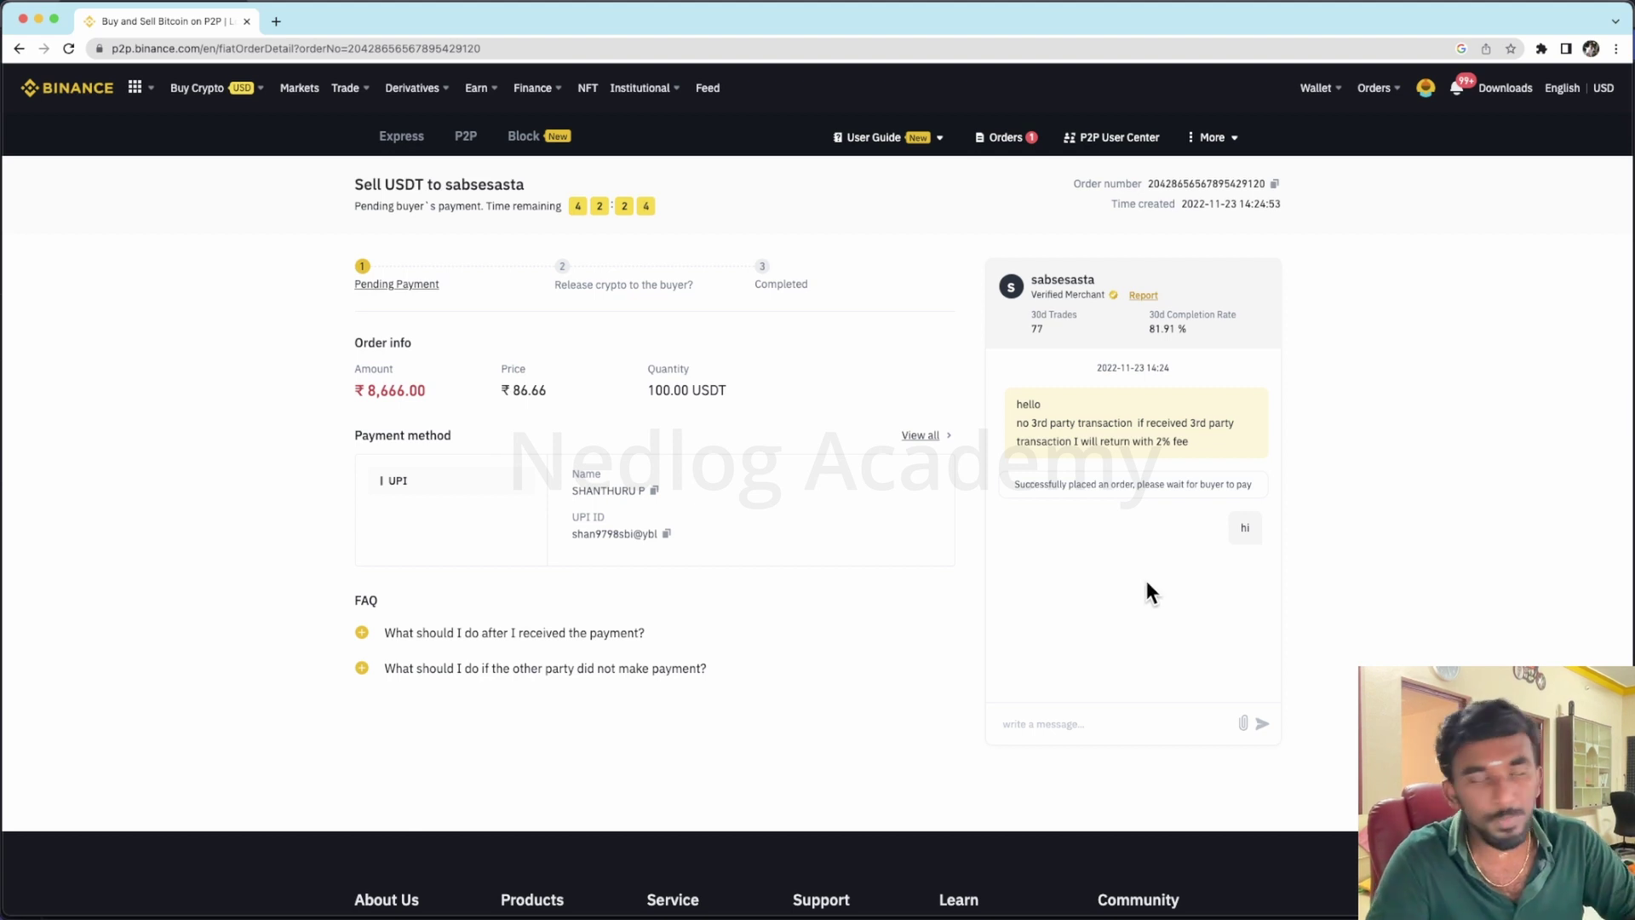
pyautogui.moveTo(997, 146)
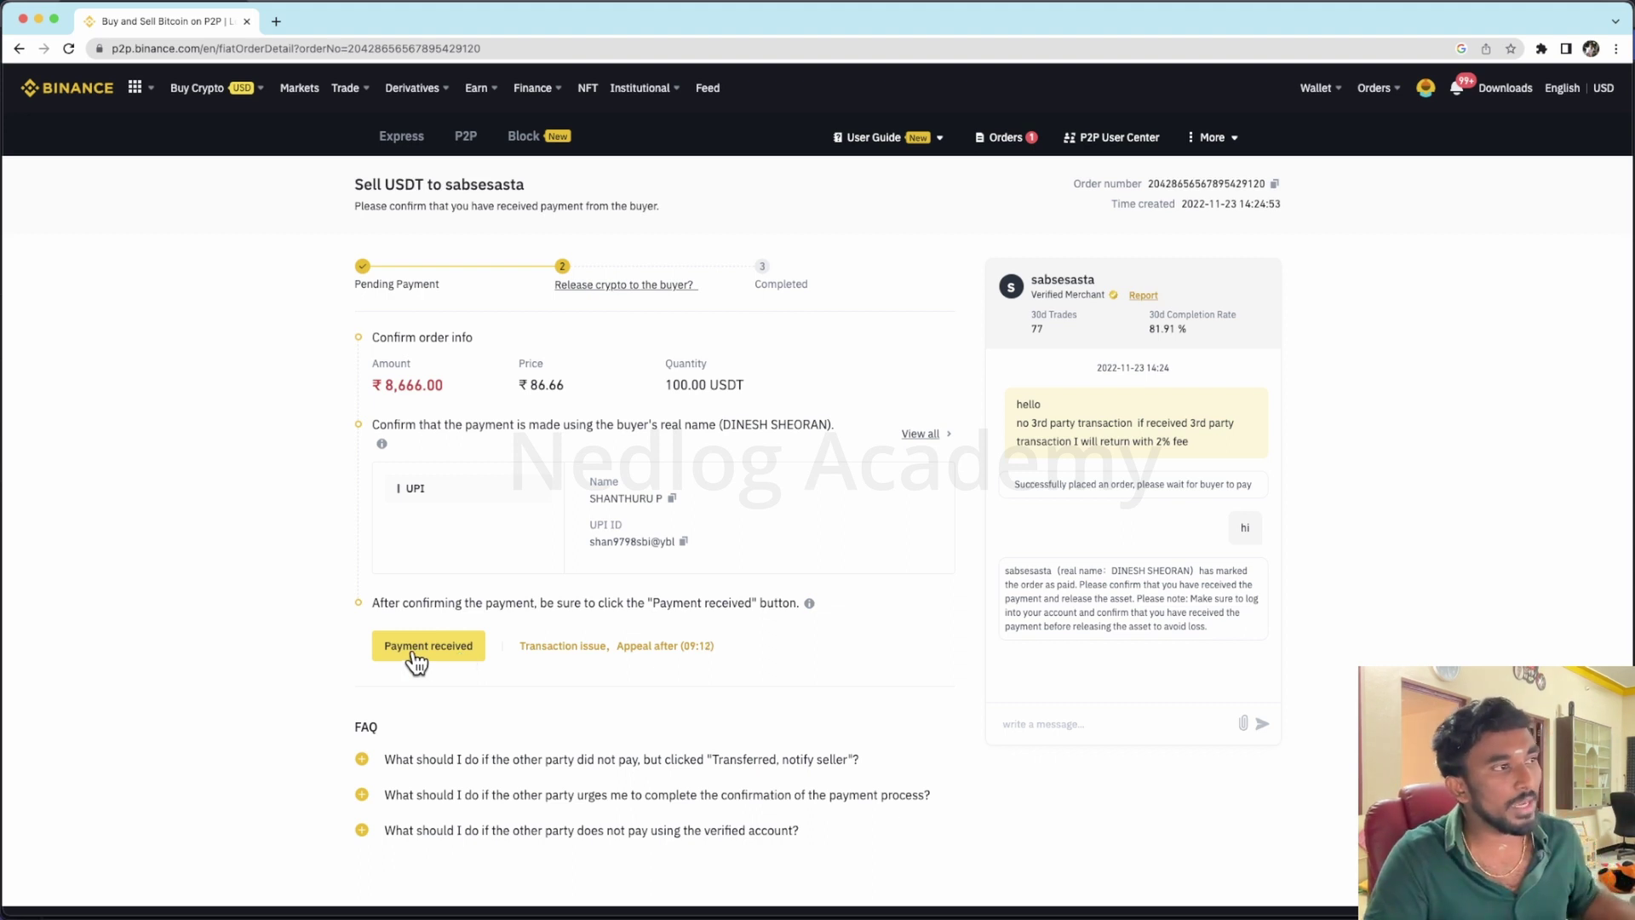
# Step: Confirm the 8,666 INR payment was received and verify with the SMS code to release 100 USDT
pyautogui.click(436, 655)
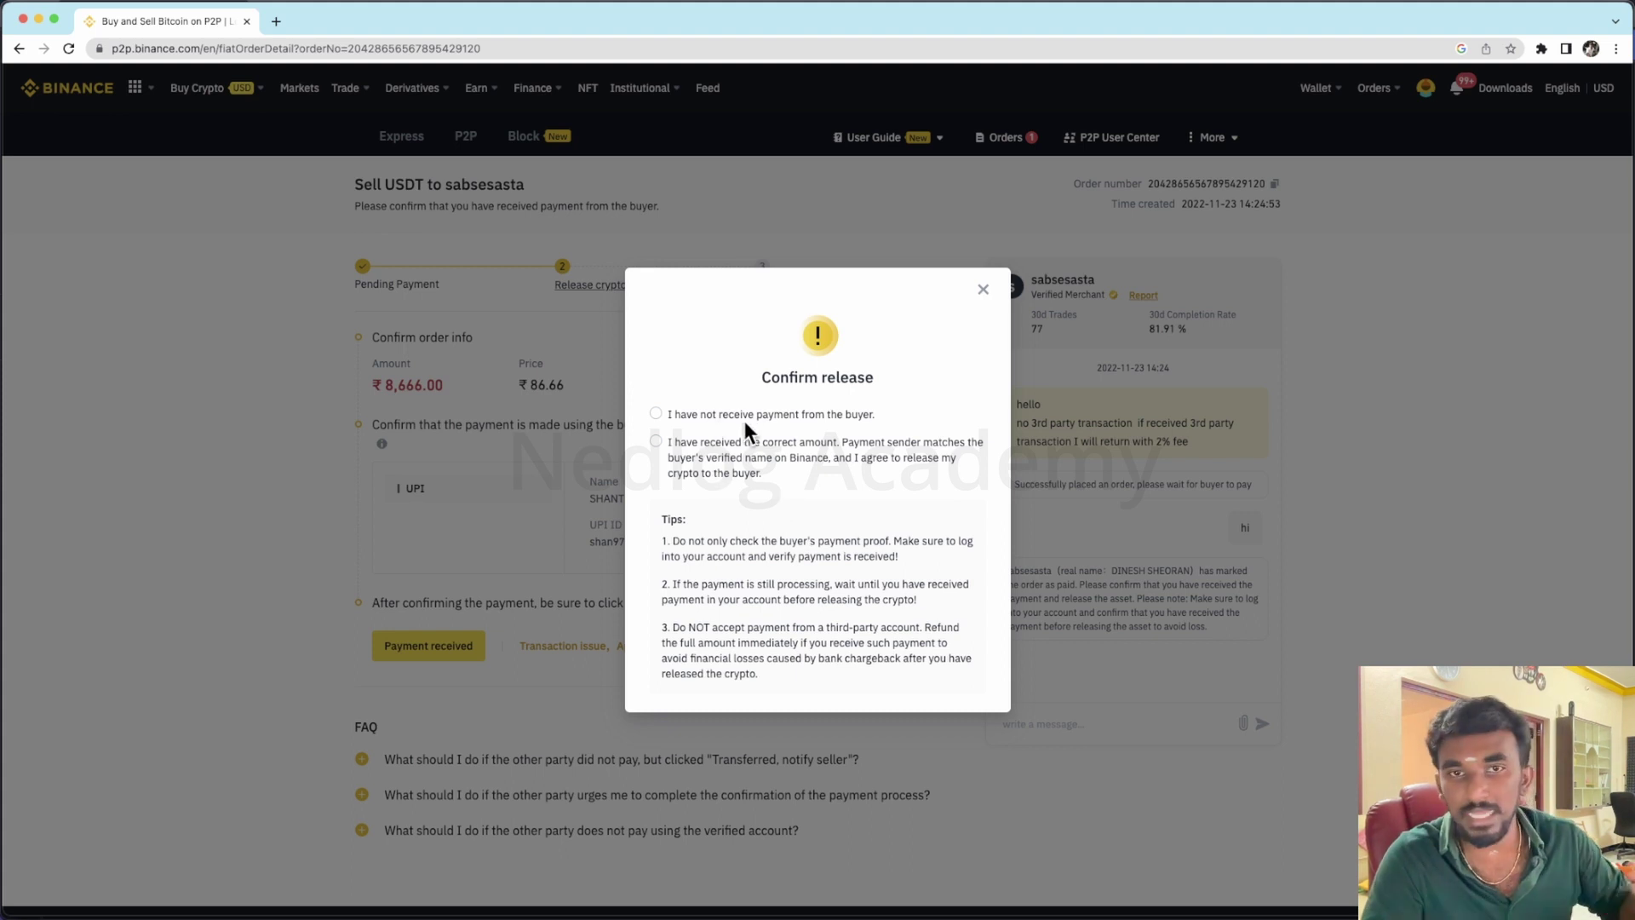
pyautogui.click(656, 442)
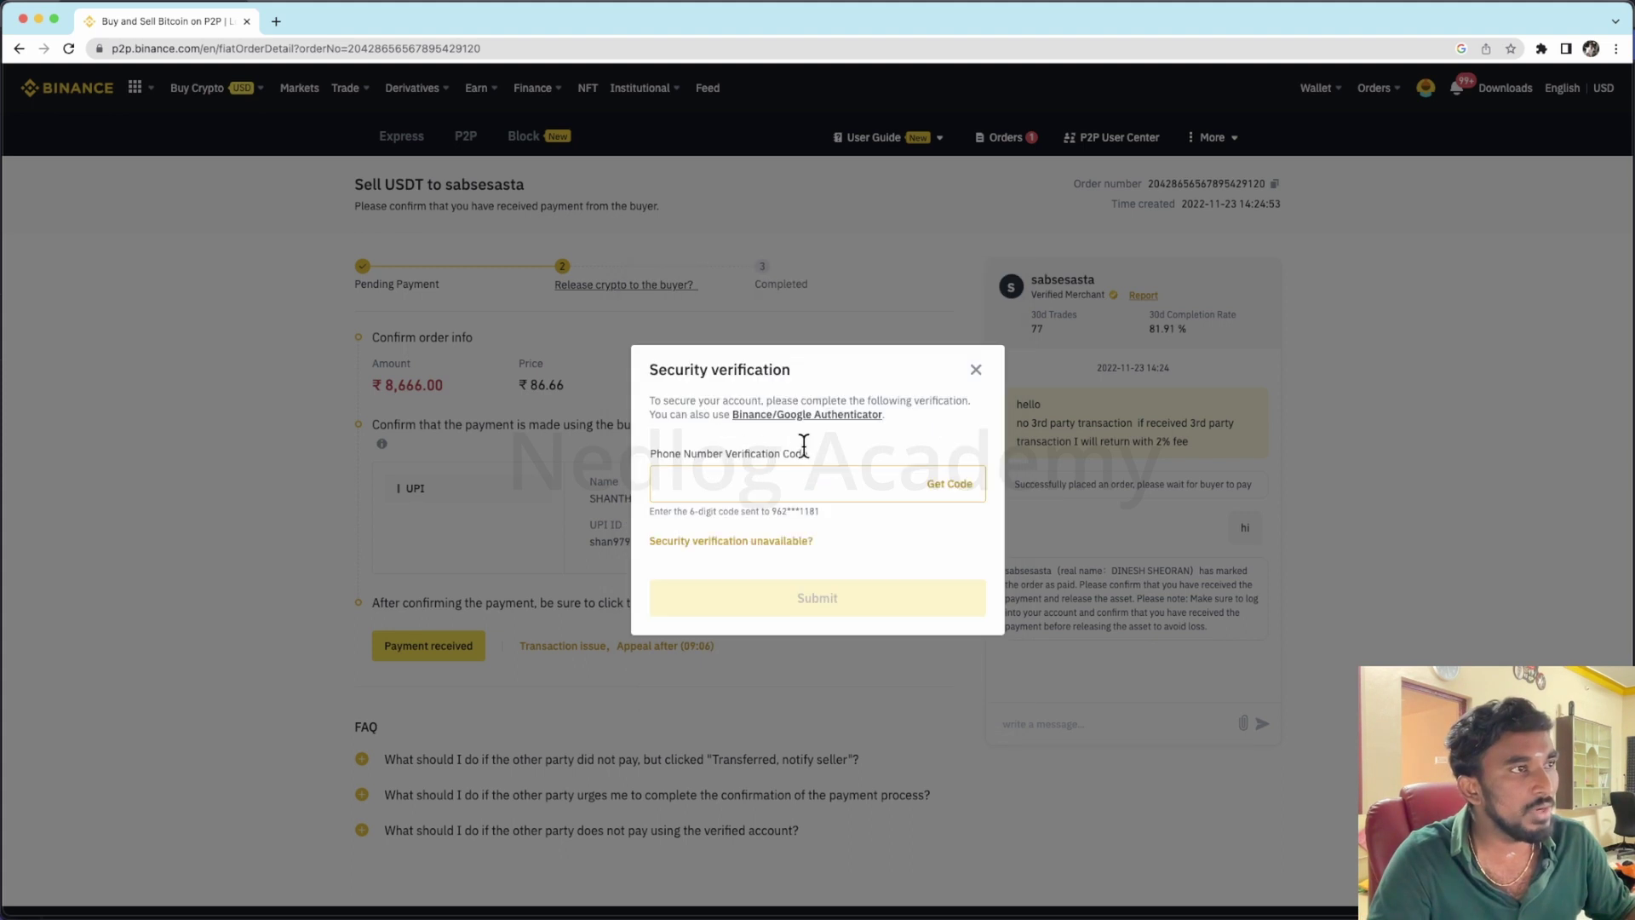
pyautogui.click(942, 487)
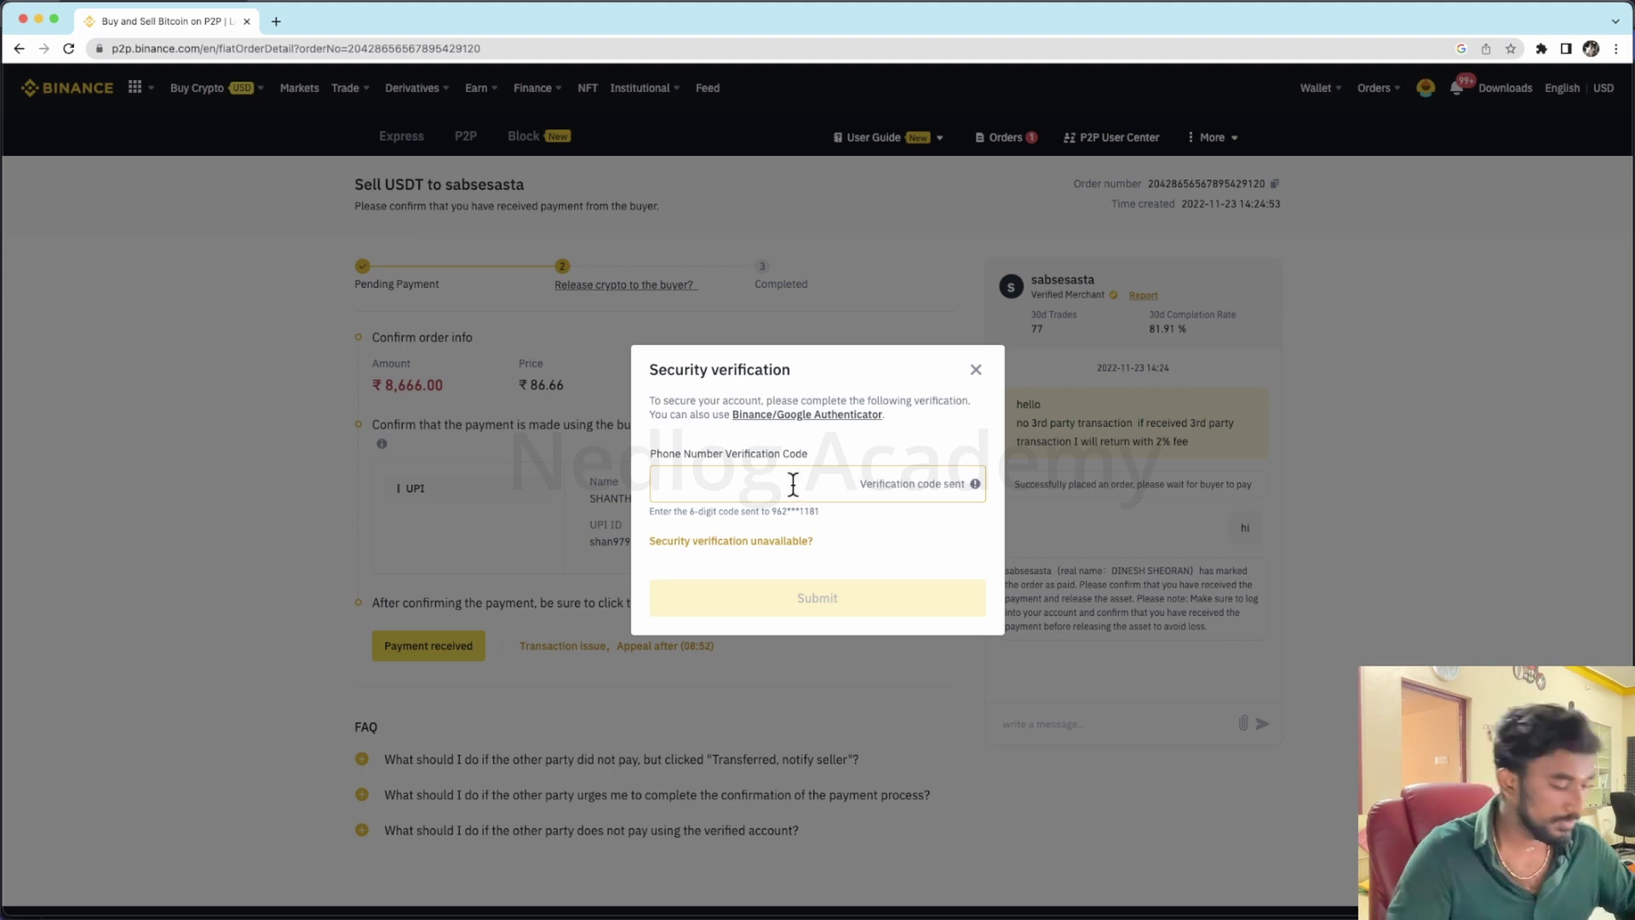
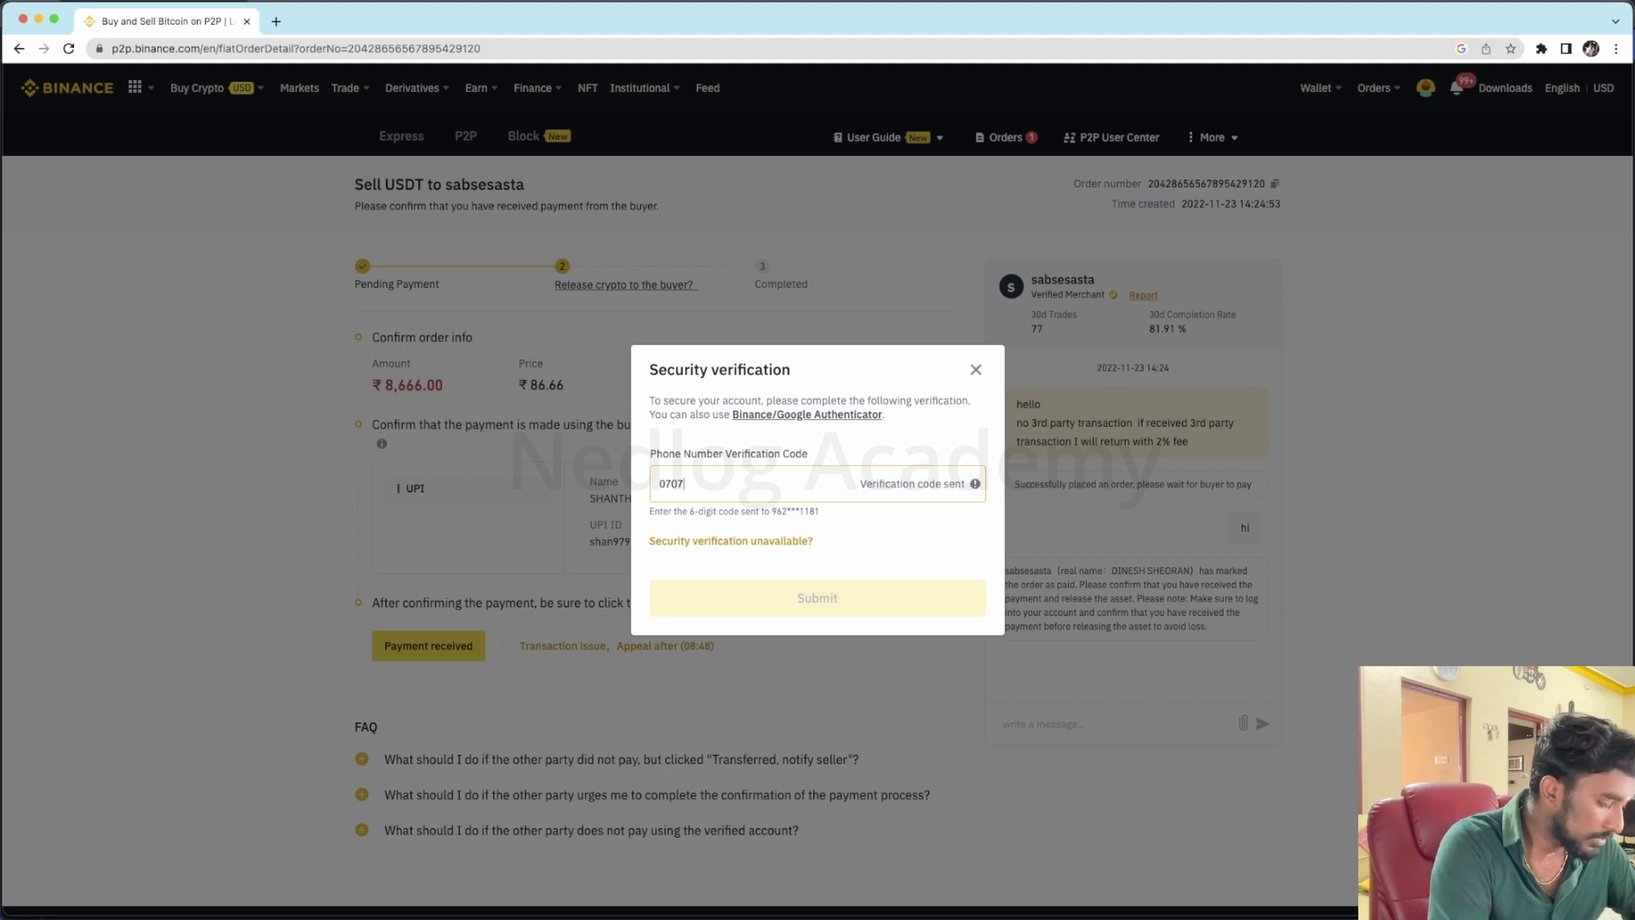
pyautogui.press('Return')
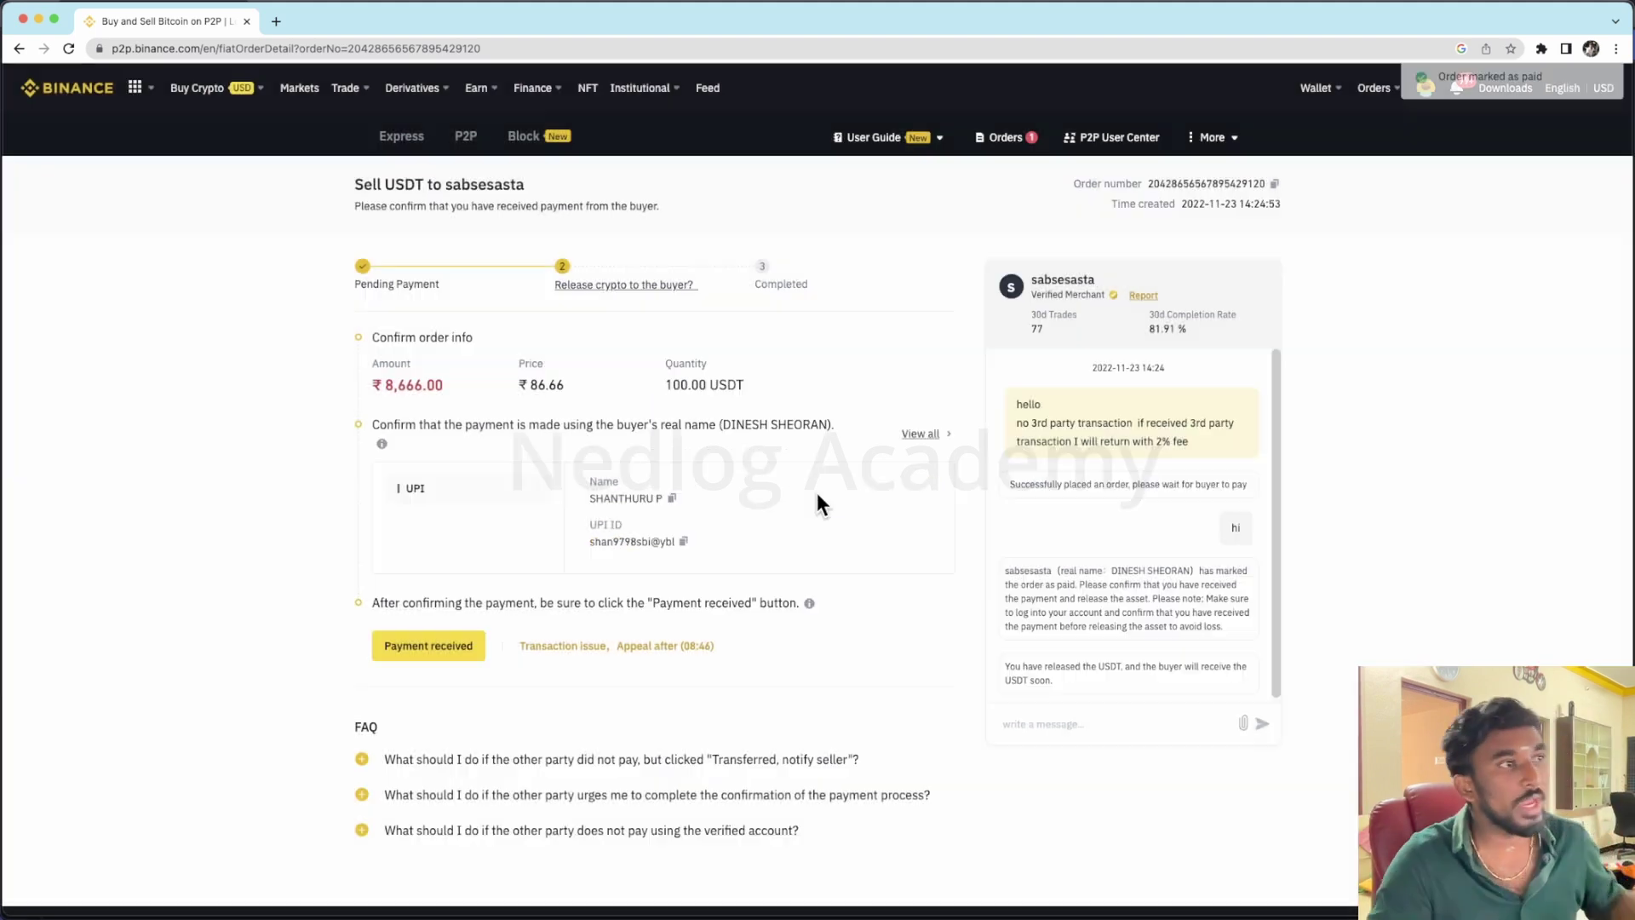